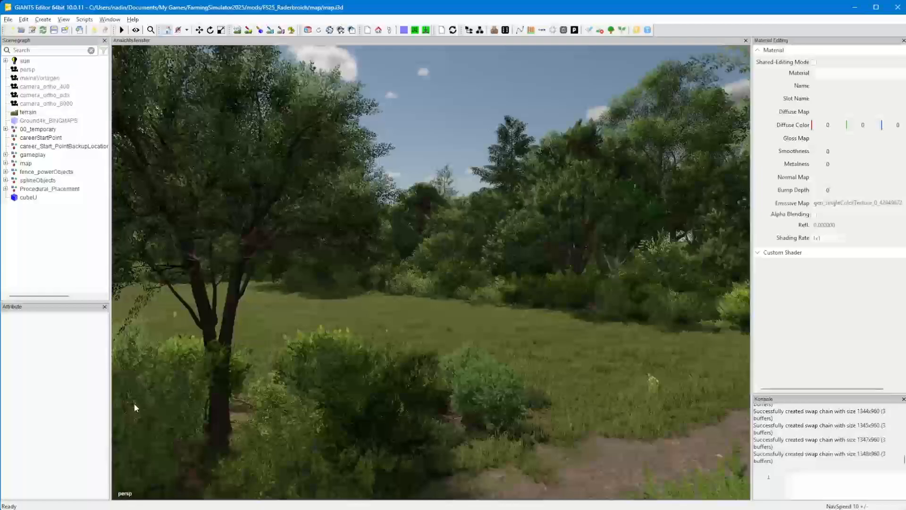
# Step: Select the control points around the bend near the end of the existing spline one after another
pyautogui.keyDown('alt'); pyautogui.moveTo(134, 403); pyautogui.dragTo(677, 396); pyautogui.keyUp('alt')
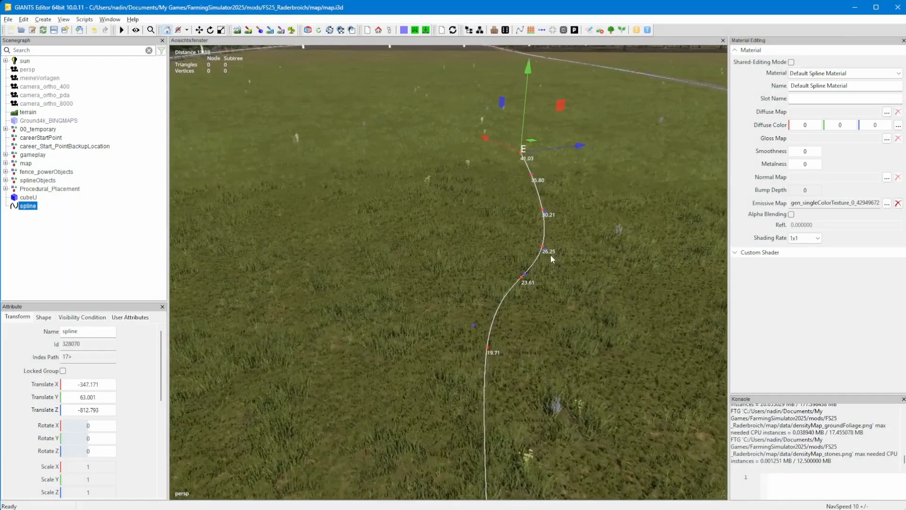
pyautogui.click(543, 209)
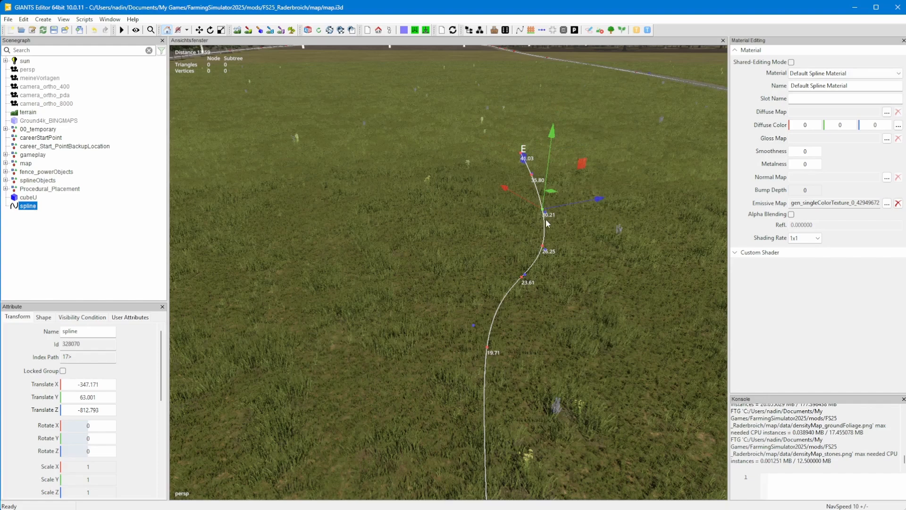
pyautogui.click(548, 244)
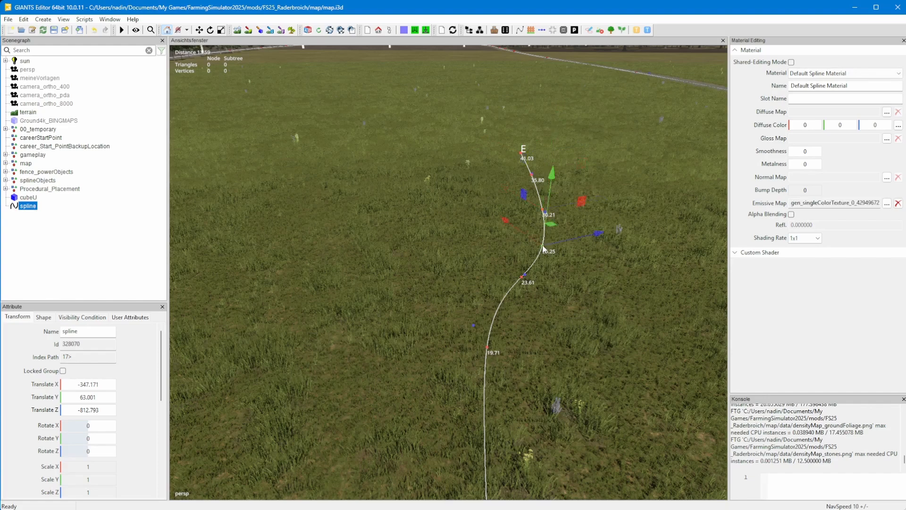
pyautogui.moveTo(549, 243); pyautogui.dragTo(510, 260)
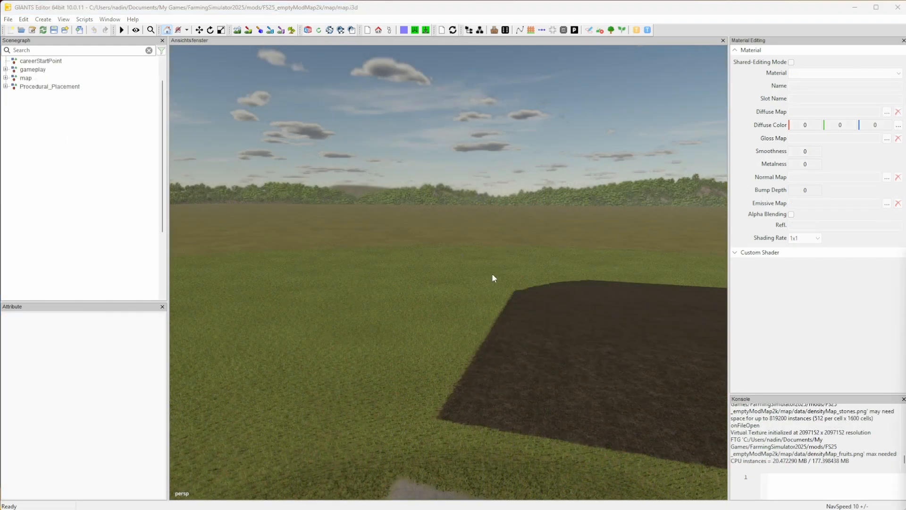
# Step: Create a new spline and put it on the open grass area with Interactive Placement
pyautogui.moveTo(491, 277); pyautogui.dragTo(455, 291)
pyautogui.moveTo(473, 299); pyautogui.dragTo(350, 338, button='right')
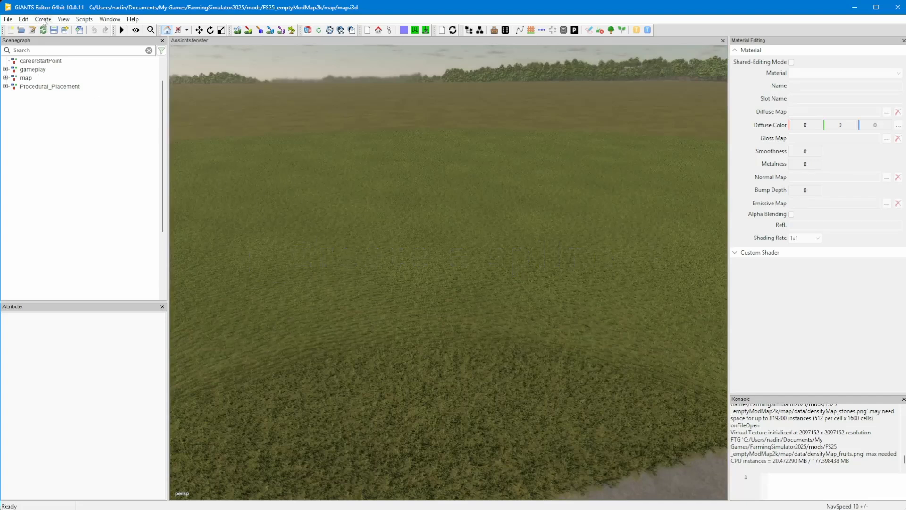
pyautogui.click(43, 19)
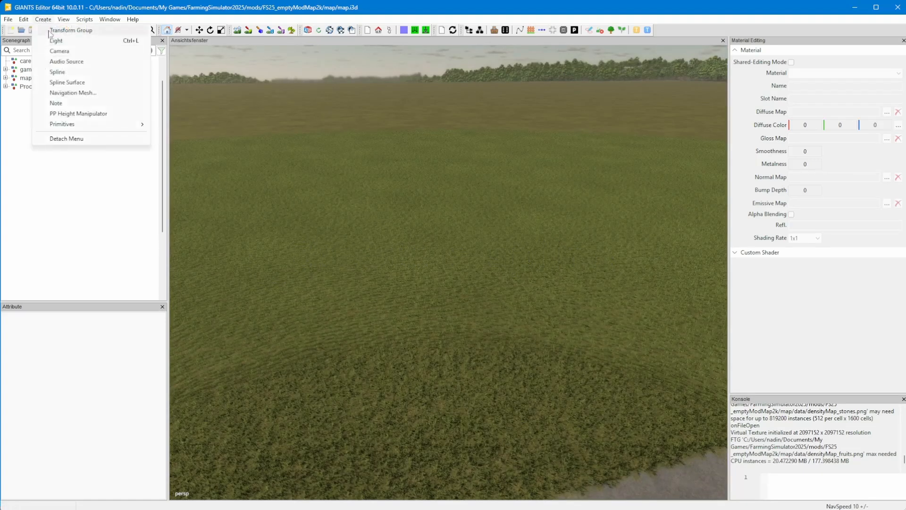
pyautogui.click(58, 73)
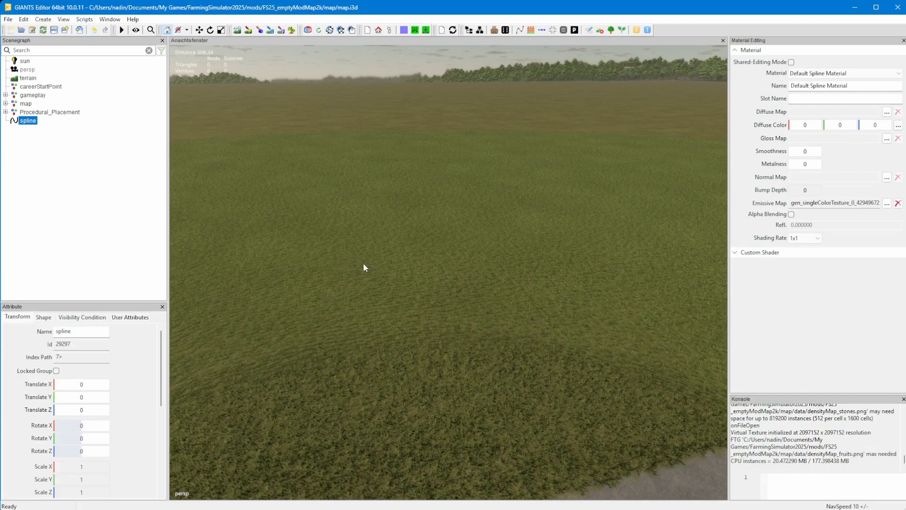
pyautogui.keyDown('alt'); pyautogui.moveTo(413, 284); pyautogui.dragTo(334, 341); pyautogui.keyUp('alt')
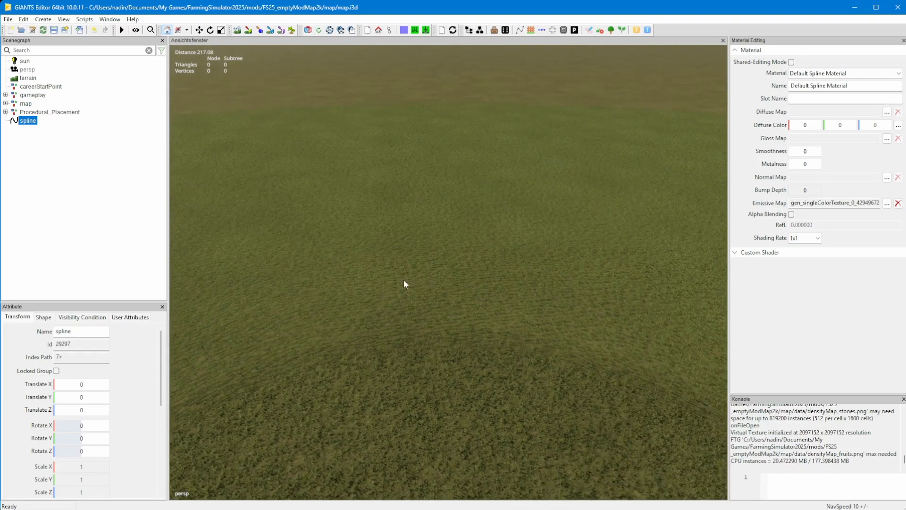
pyautogui.hotkey('ctrl', 'b')
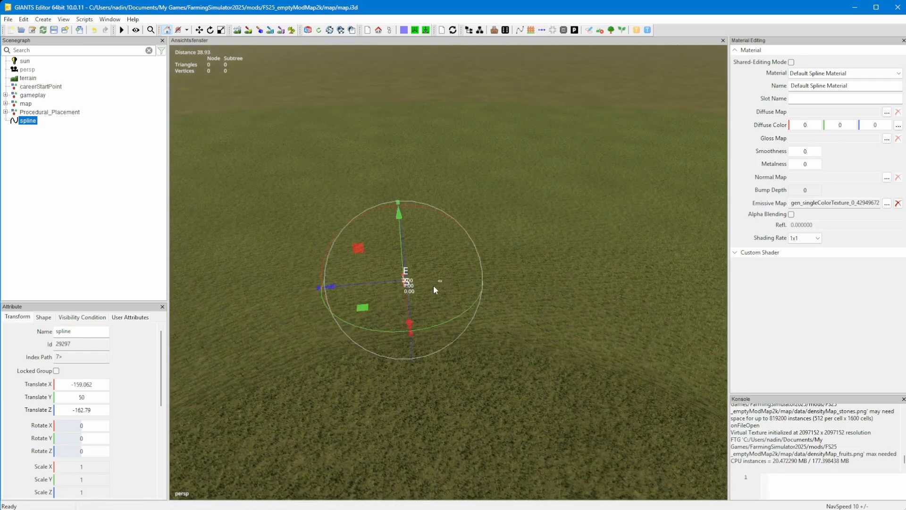
# Step: Enter control-point editing on the new spline and cycle the selection from its start point to its end point
pyautogui.keyDown('alt'); pyautogui.moveTo(448, 289); pyautogui.dragTo(323, 320); pyautogui.keyUp('alt')
pyautogui.keyDown('alt'); pyautogui.moveTo(321, 318); pyautogui.dragTo(596, 240, button='right'); pyautogui.keyUp('alt')
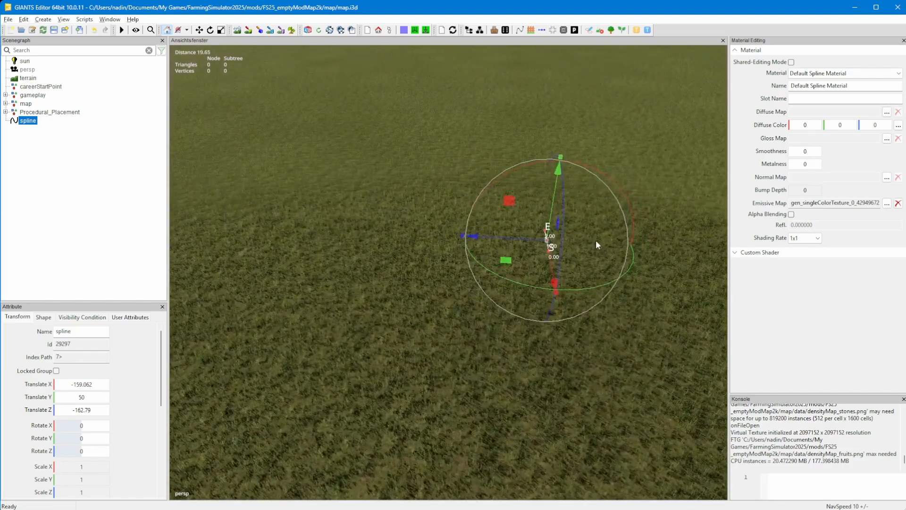
pyautogui.keyDown('alt'); pyautogui.moveTo(596, 240); pyautogui.dragTo(315, 282, button='middle'); pyautogui.keyUp('alt')
pyautogui.keyDown('alt'); pyautogui.moveTo(315, 282); pyautogui.dragTo(369, 263, button='right'); pyautogui.keyUp('alt')
pyautogui.keyDown('alt'); pyautogui.moveTo(369, 263); pyautogui.dragTo(408, 265, button='middle'); pyautogui.keyUp('alt')
pyautogui.keyDown('alt'); pyautogui.moveTo(408, 264); pyautogui.dragTo(433, 254, button='right'); pyautogui.keyUp('alt')
pyautogui.keyDown('alt'); pyautogui.moveTo(433, 254); pyautogui.dragTo(410, 261); pyautogui.keyUp('alt')
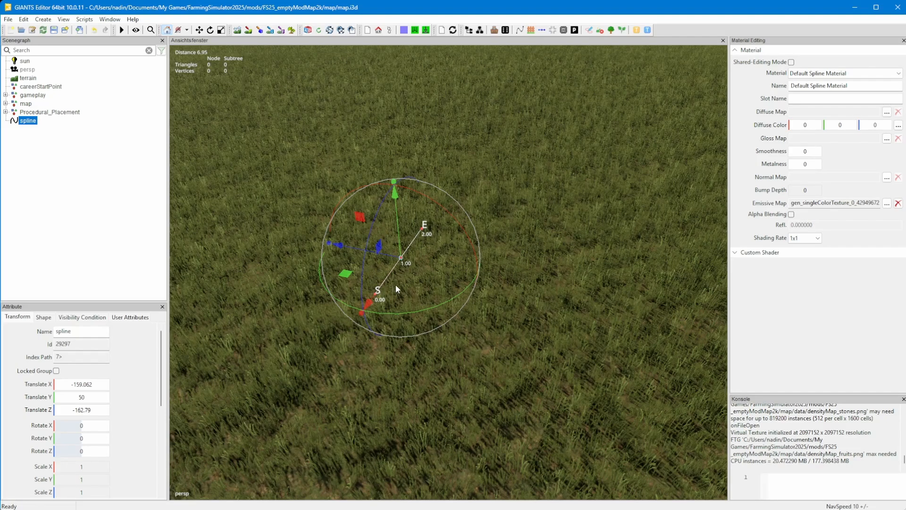
pyautogui.click(403, 259)
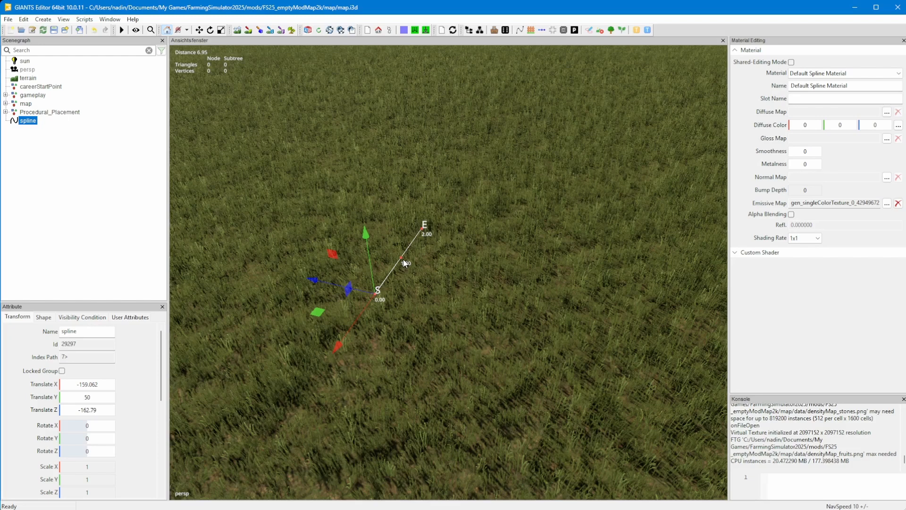
pyautogui.press('Up')
pyautogui.press('Up')
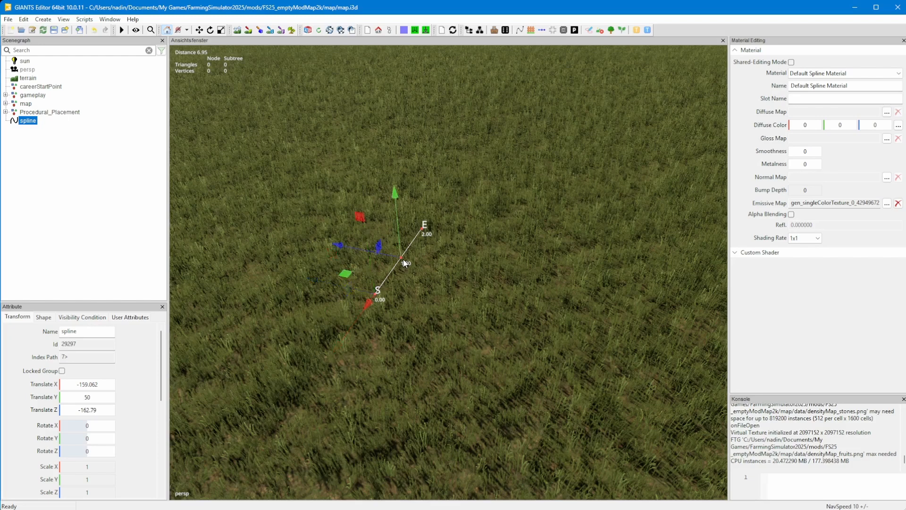
pyautogui.press('Up')
pyautogui.press('Up')
pyautogui.press('Up')
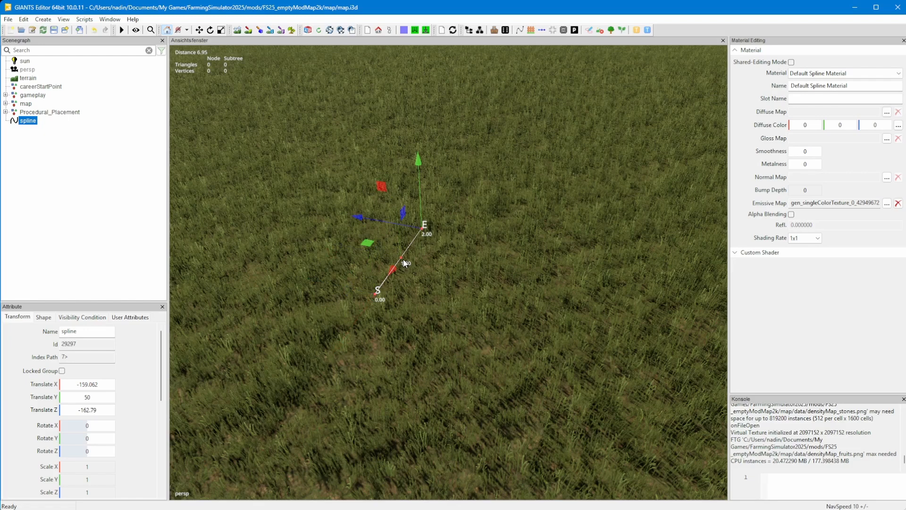
# Step: Cycle back through the spline's control points, then leave and re-enter control-point editing
pyautogui.press('Down')
pyautogui.press('Down')
pyautogui.press('Down')
pyautogui.press('Down')
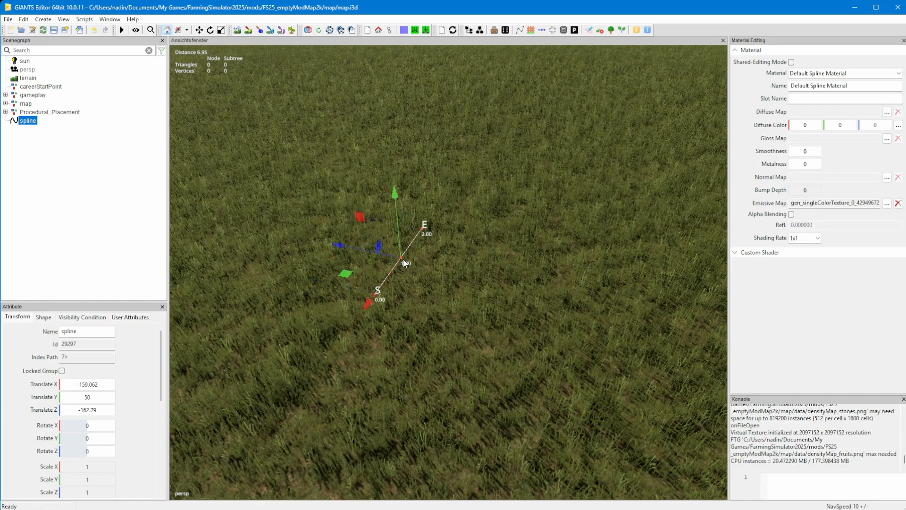
pyautogui.press('e')
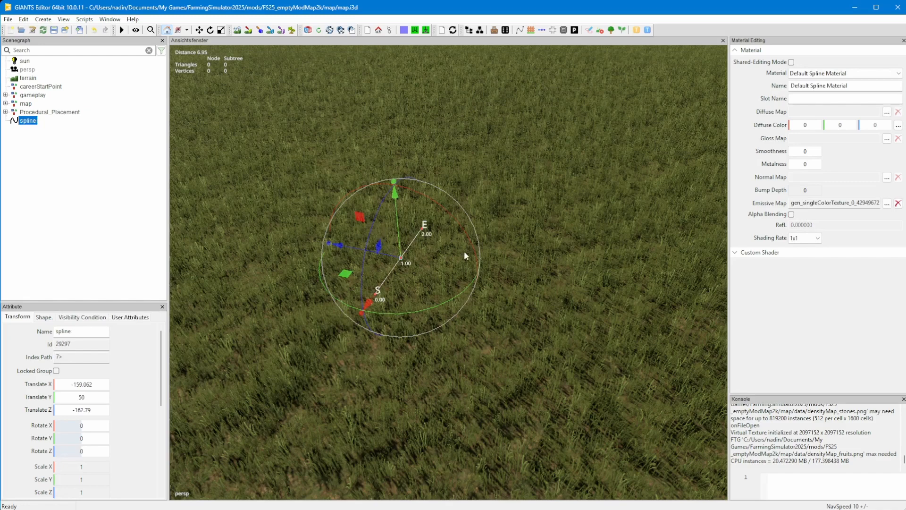
pyautogui.press('w')
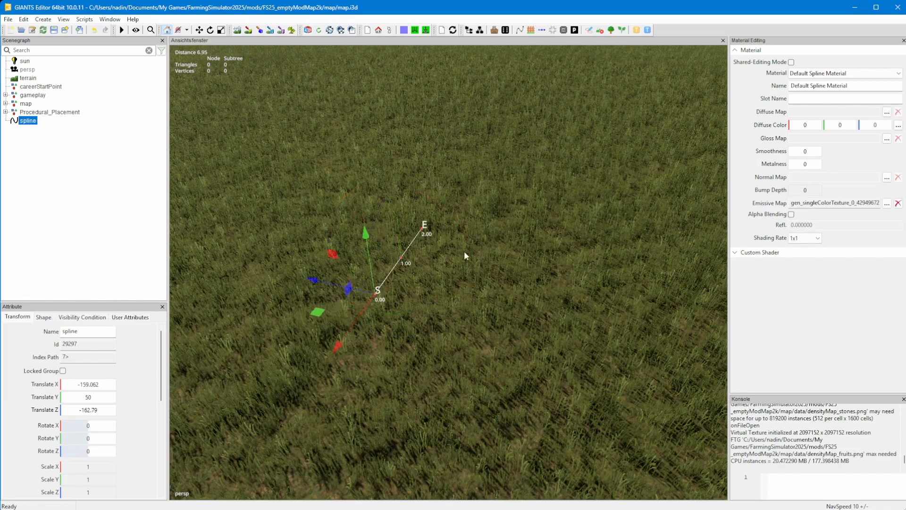
# Step: Select the spline's end control point and insert one more control point beyond it
pyautogui.press('Up')
pyautogui.press('Down')
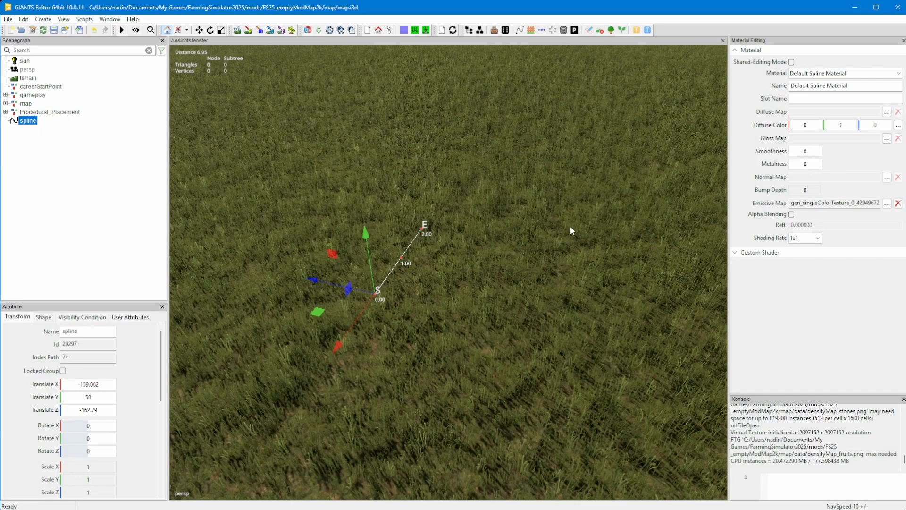
pyautogui.press('Up')
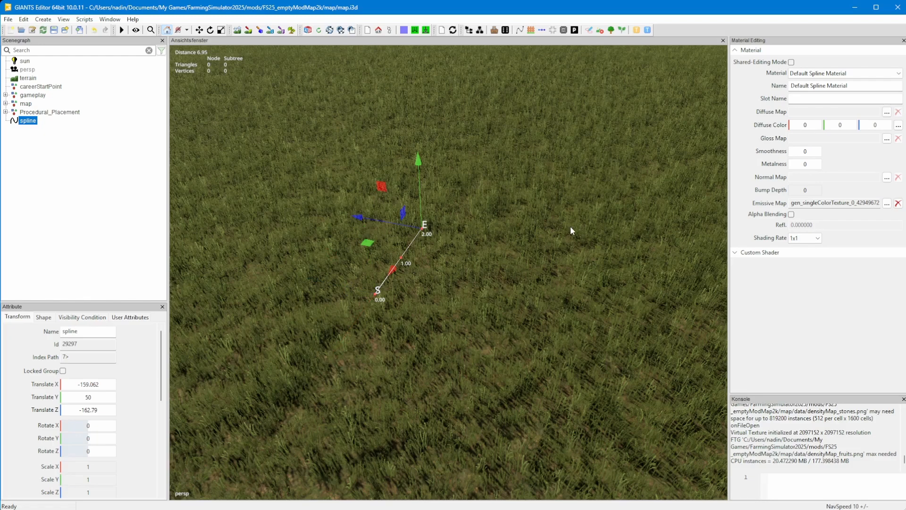
pyautogui.press('Insert')
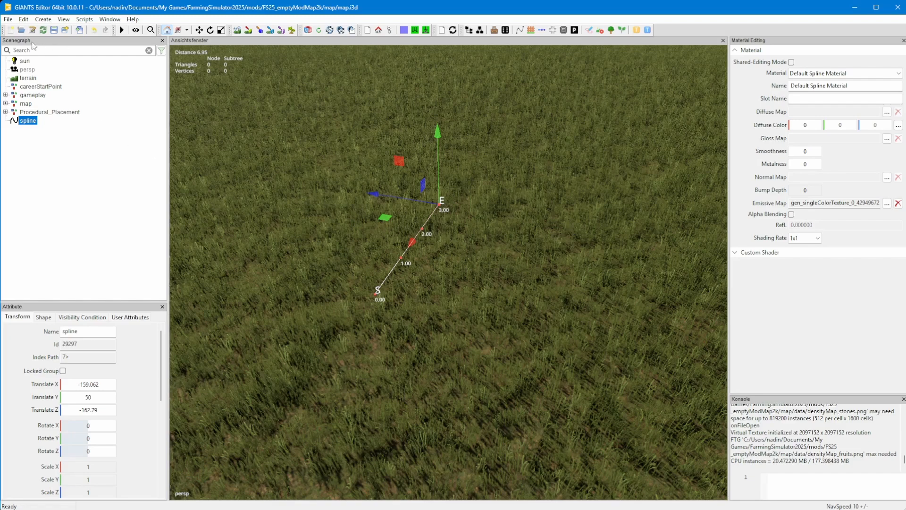
# Step: Look through the list of keyboard shortcuts in the editor preferences
pyautogui.click(8, 19)
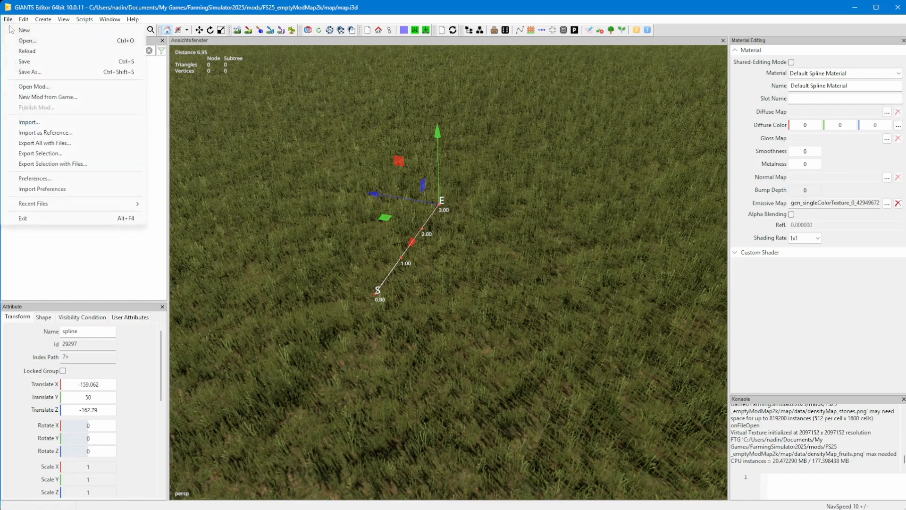
pyautogui.click(58, 178)
pyautogui.click(179, 39)
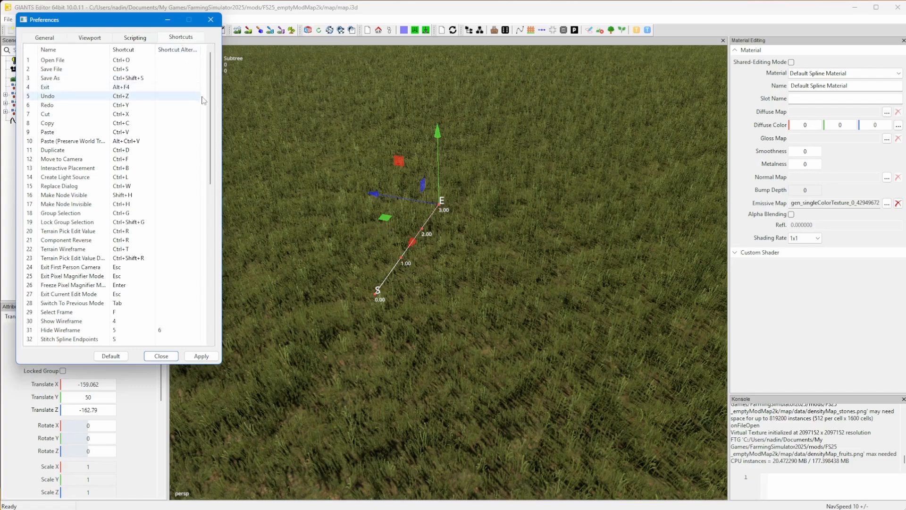
pyautogui.scroll(-2, 210, 129)
pyautogui.moveTo(210, 129); pyautogui.dragTo(210, 192)
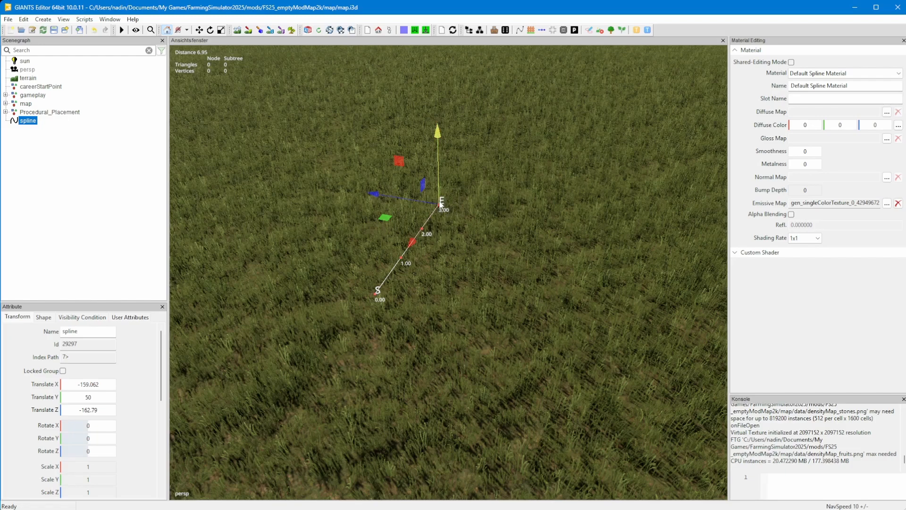
# Step: Move the spline's end control point horizontally and raise it above the ground along the gizmo axes
pyautogui.moveTo(415, 201); pyautogui.dragTo(478, 156)
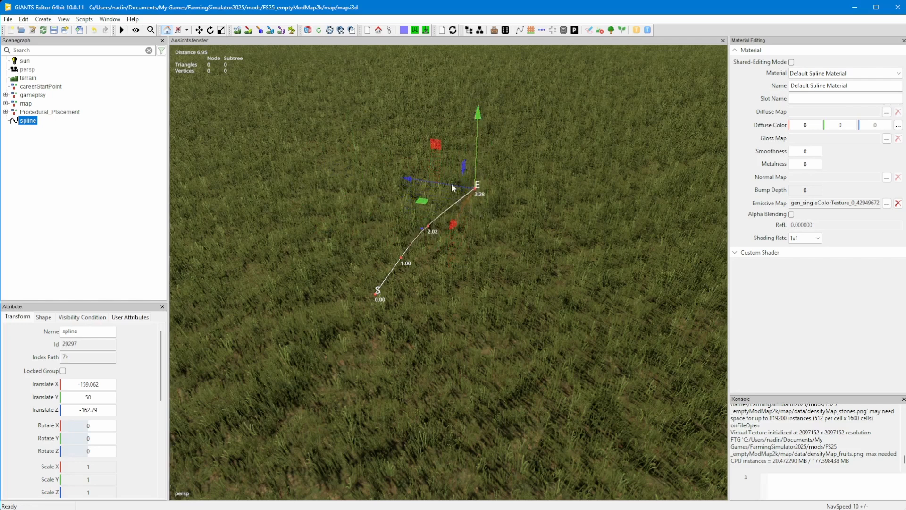
pyautogui.moveTo(451, 187); pyautogui.dragTo(474, 199)
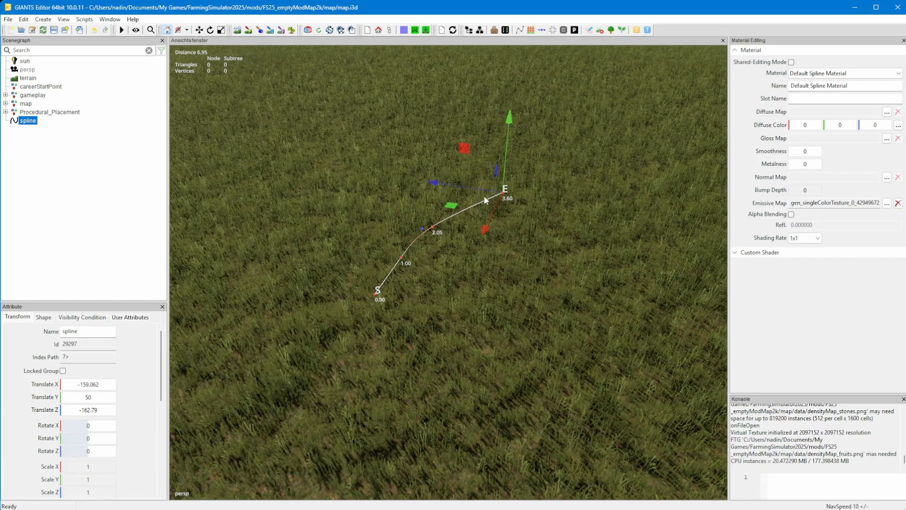
pyautogui.moveTo(503, 162); pyautogui.dragTo(501, 84)
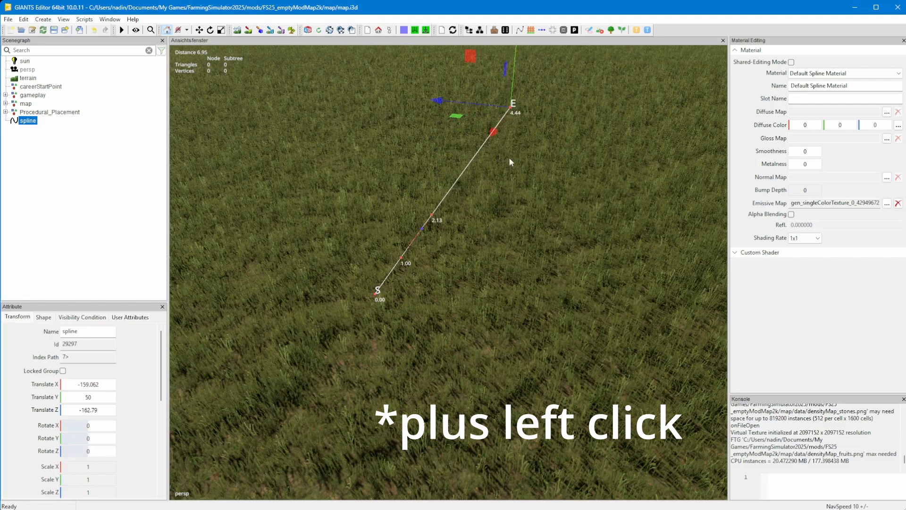
# Step: Put the spline's end control point back on the terrain with Interactive Placement
pyautogui.click(503, 190)
pyautogui.moveTo(503, 191)
pyautogui.mouseDown()
pyautogui.moveTo(503, 226)
pyautogui.moveTo(501, 189)
pyautogui.moveTo(453, 165)
pyautogui.moveTo(519, 175)
pyautogui.moveTo(498, 194)
pyautogui.moveTo(504, 199)
pyautogui.mouseUp()
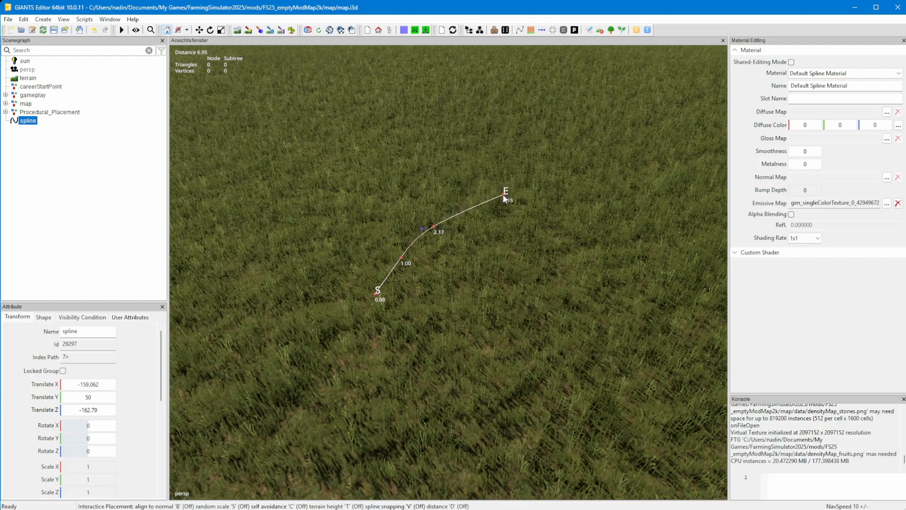
pyautogui.moveTo(502, 196); pyautogui.dragTo(503, 197)
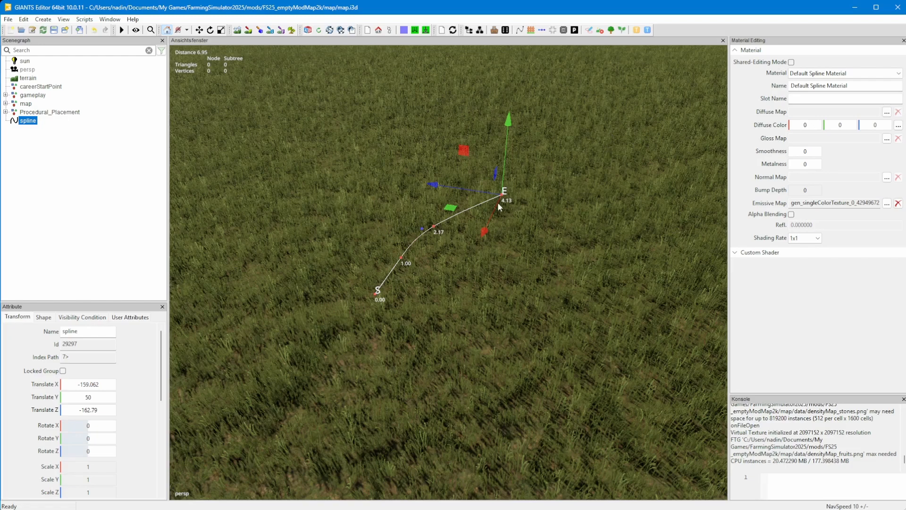
# Step: Extend the spline into a wide loop of interactively placed control points across the grass, ending inside the loop
pyautogui.hotkey('ctrl', 'b')
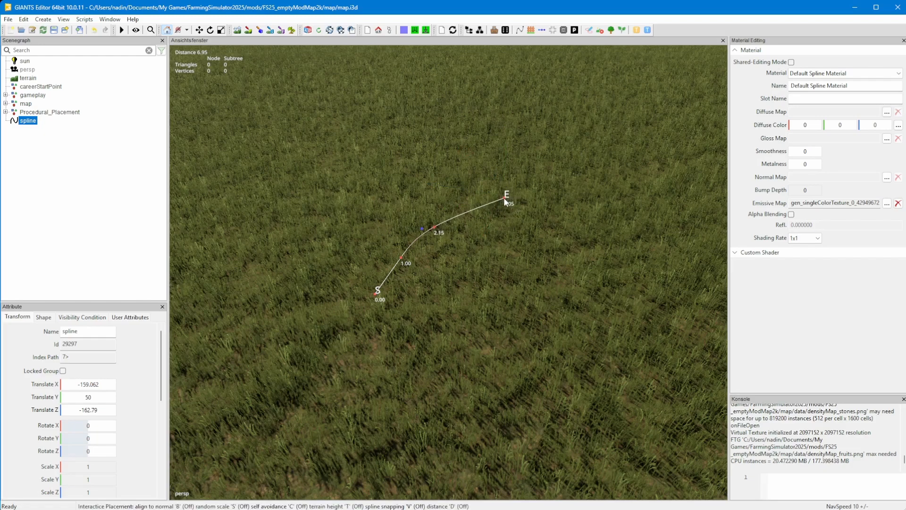
pyautogui.click(504, 197)
pyautogui.click(552, 141)
pyautogui.click(507, 88)
pyautogui.click(413, 76)
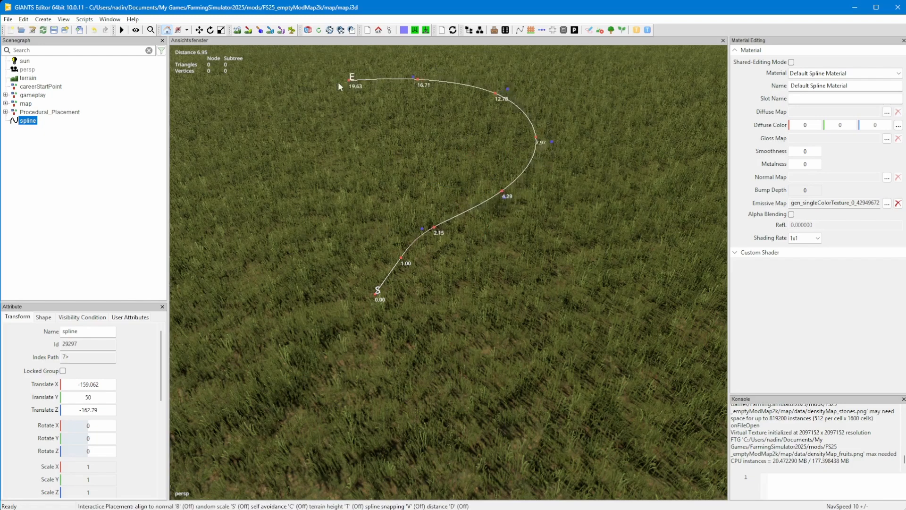
pyautogui.click(296, 101)
pyautogui.click(277, 136)
pyautogui.click(267, 188)
pyautogui.click(254, 296)
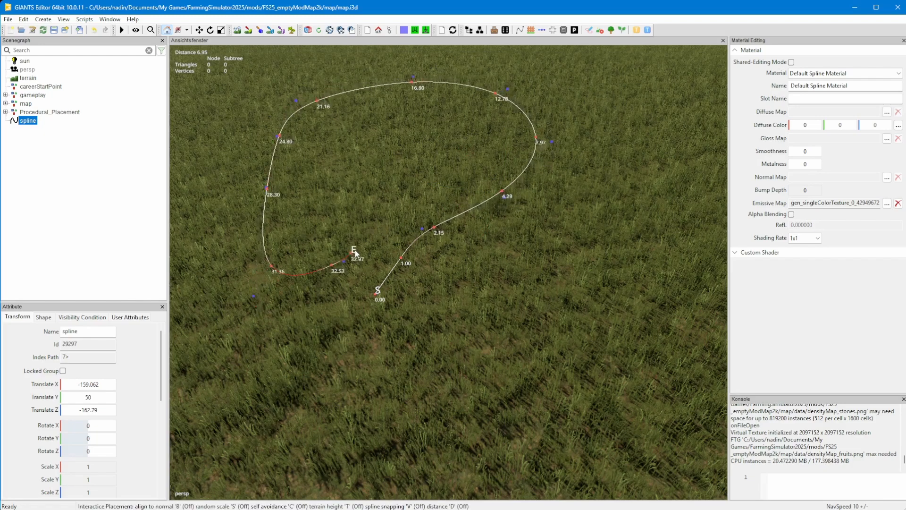
pyautogui.click(343, 260)
pyautogui.click(394, 228)
pyautogui.press('Escape')
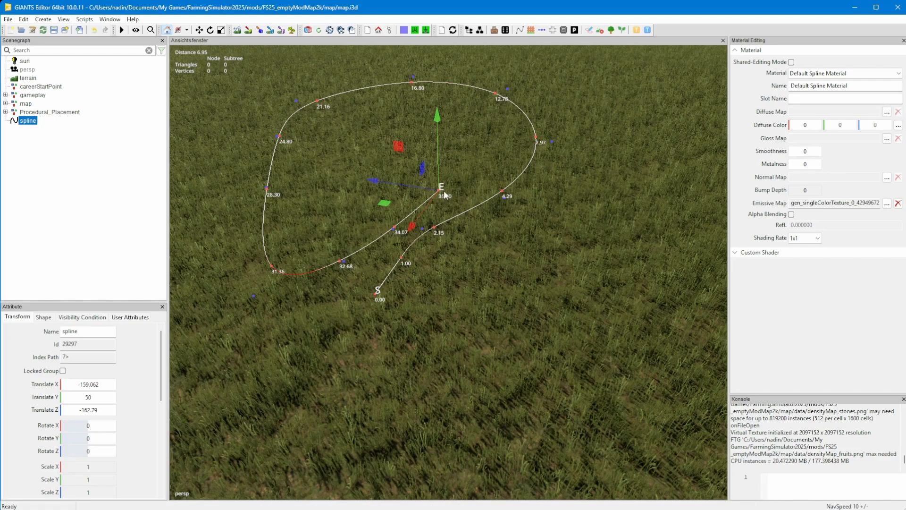
# Step: Add another control point at the spline's end and place it interactively on the grass inside the loop
pyautogui.press('Insert')
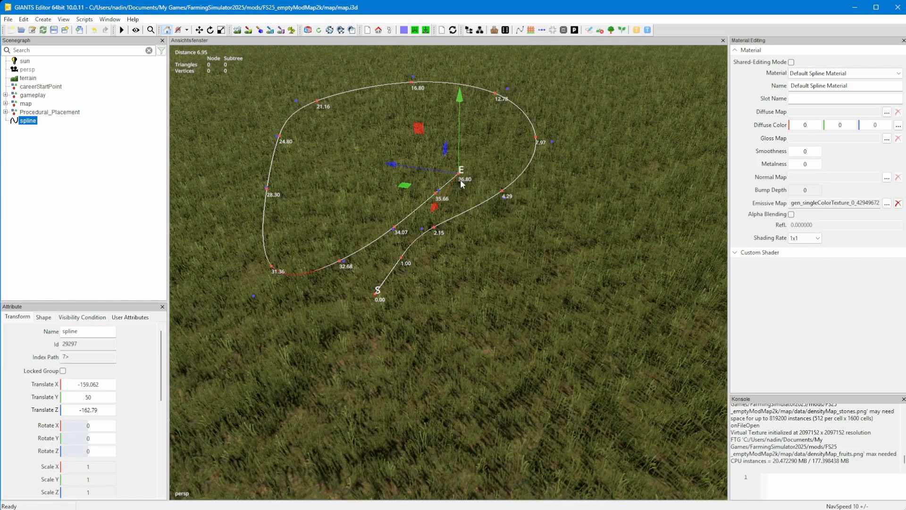
pyautogui.click(460, 180)
pyautogui.moveTo(473, 177)
pyautogui.mouseDown()
pyautogui.moveTo(481, 160)
pyautogui.moveTo(439, 174)
pyautogui.moveTo(482, 181)
pyautogui.moveTo(473, 150)
pyautogui.moveTo(460, 176)
pyautogui.moveTo(474, 182)
pyautogui.moveTo(480, 170)
pyautogui.mouseUp()
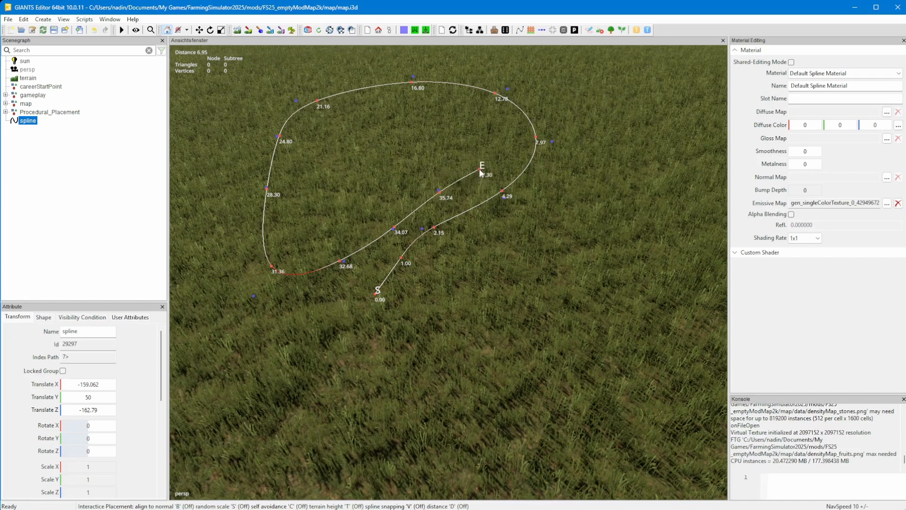
pyautogui.click(478, 168)
# Step: Extend the spline into a second inner loop by inserting successive control points during Interactive Placement, ending inside the loop
pyautogui.press('Insert')
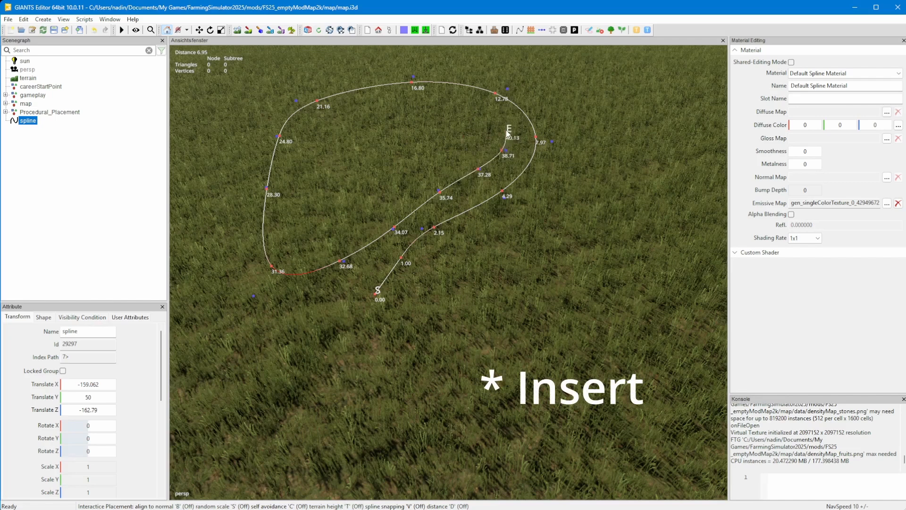
pyautogui.press('Insert')
pyautogui.press('Insert')
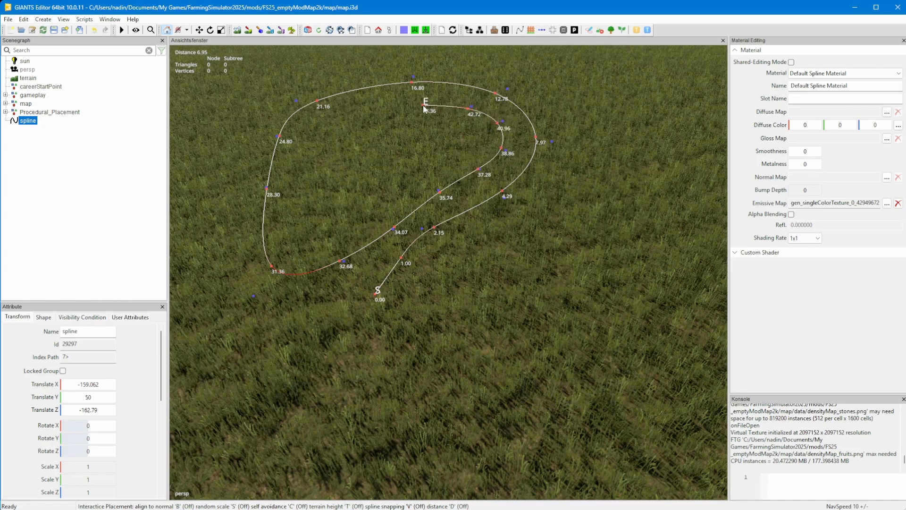
pyautogui.press('Insert')
pyautogui.press('Insert')
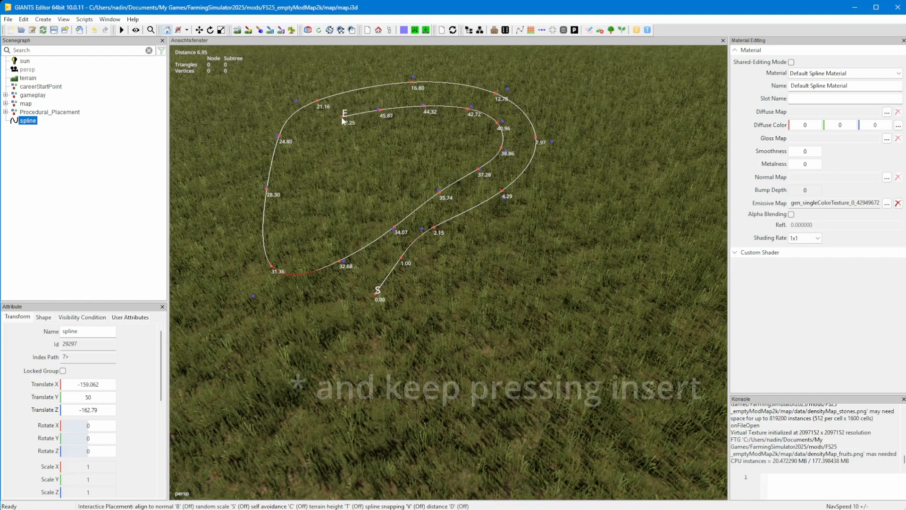
pyautogui.press('Insert')
pyautogui.press('Insert')
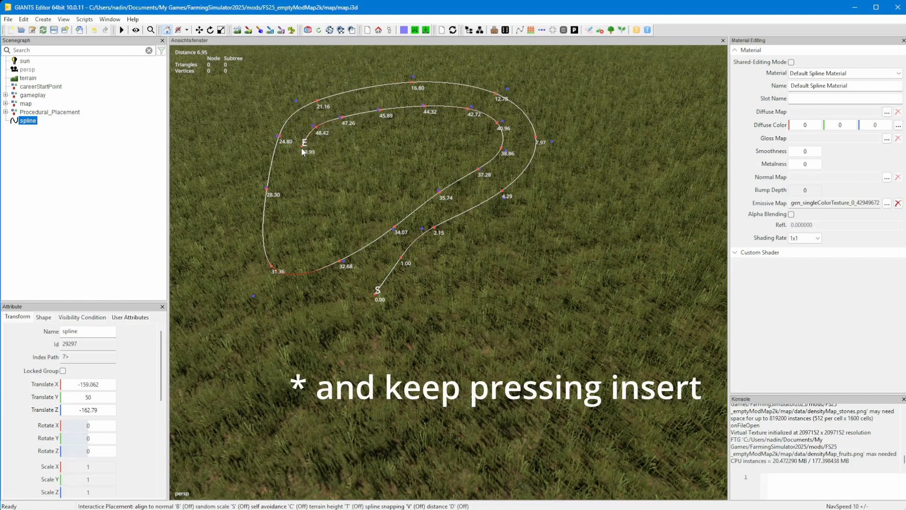
pyautogui.press('Insert')
pyautogui.press('Insert')
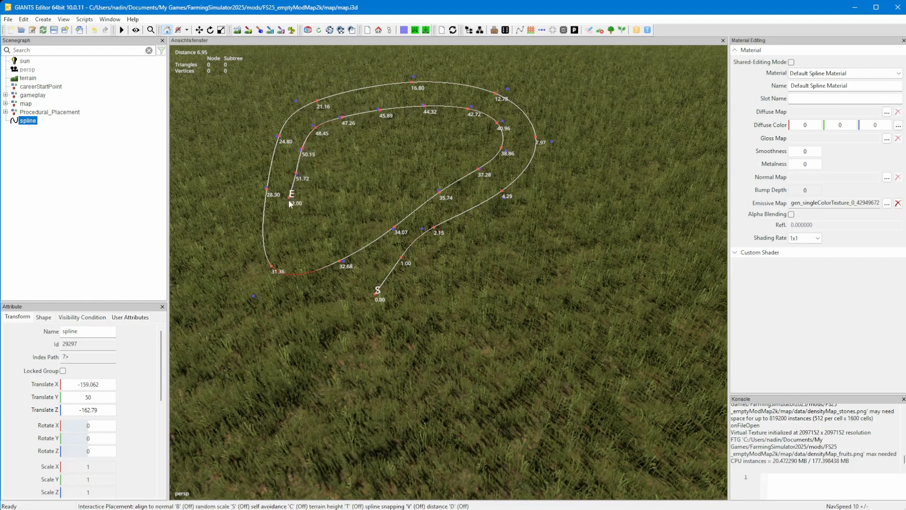
pyautogui.press('Insert')
pyautogui.press('Insert')
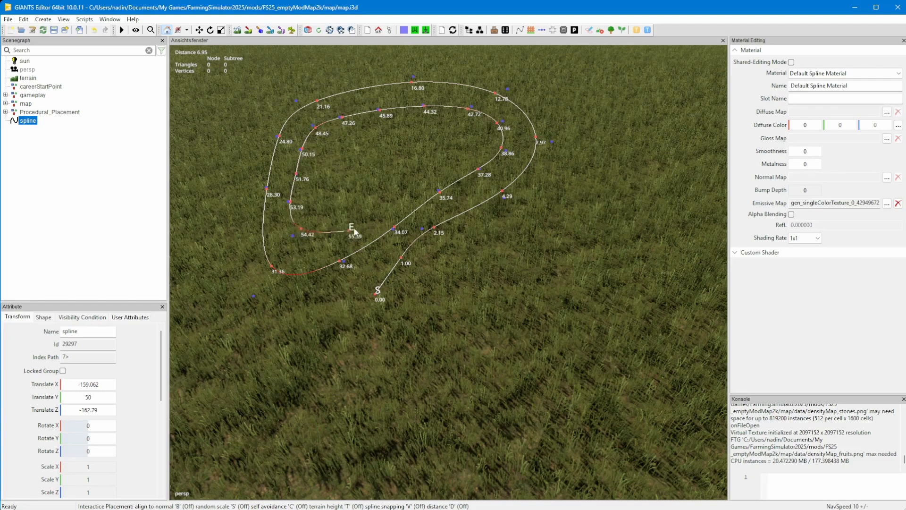
pyautogui.press('Escape')
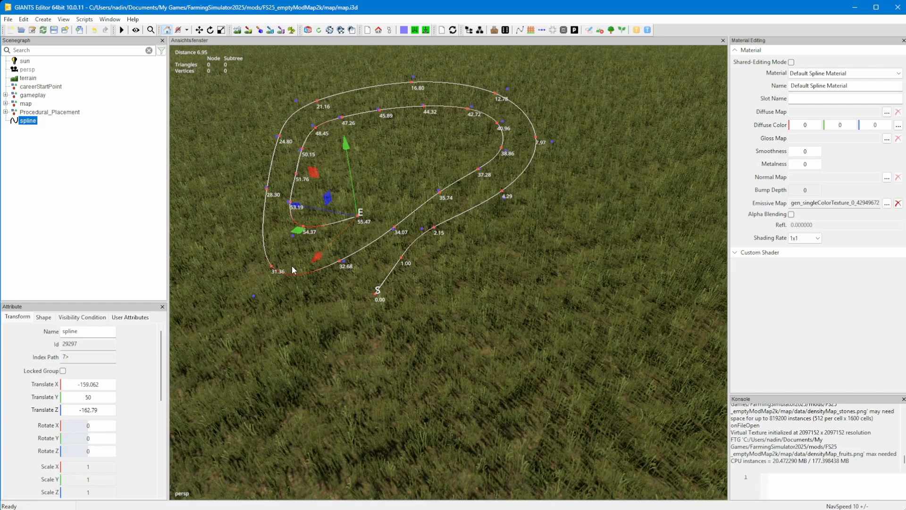
# Step: Reselect the spline as a whole object and rotate it about 5.9 degrees around its Y axis
pyautogui.click(64, 113)
pyautogui.click(27, 121)
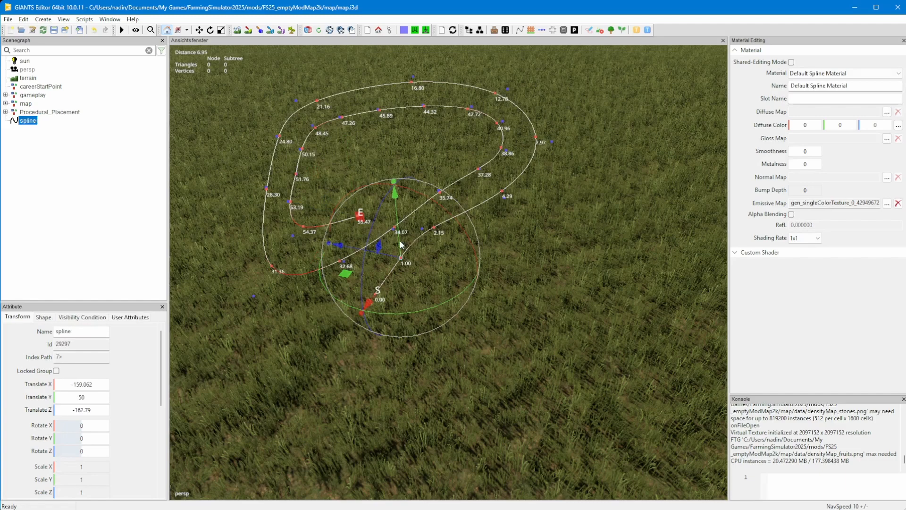
pyautogui.moveTo(401, 308); pyautogui.dragTo(406, 270)
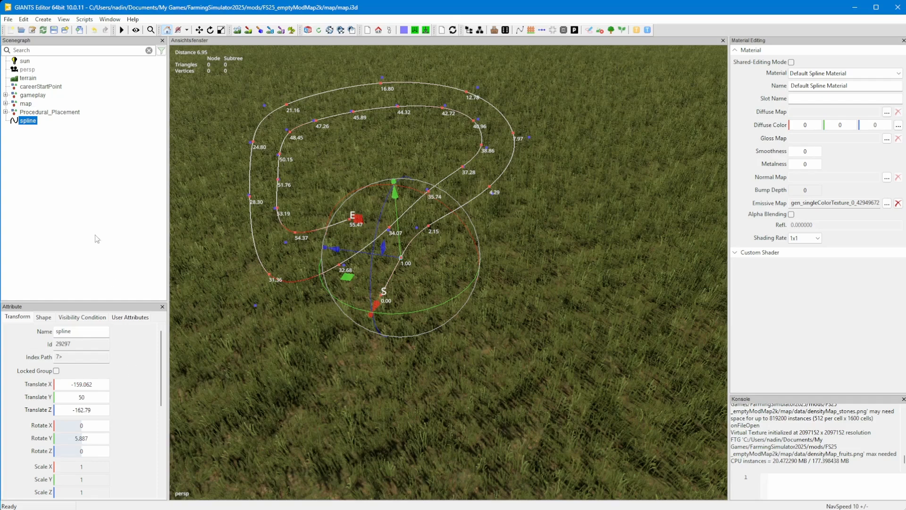
# Step: Freeze only the spline's rotation, leaving Translate, Scale and Preserve Instances disabled
pyautogui.rightClick(28, 123)
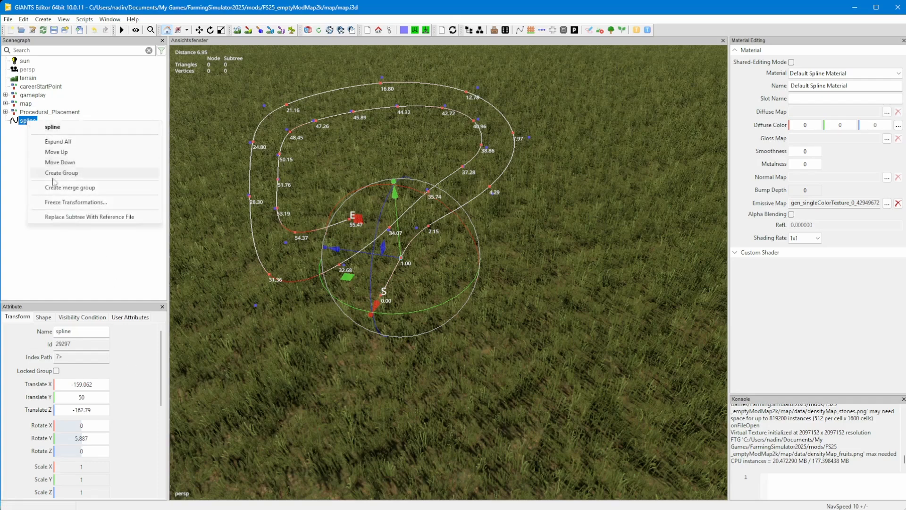
pyautogui.click(62, 203)
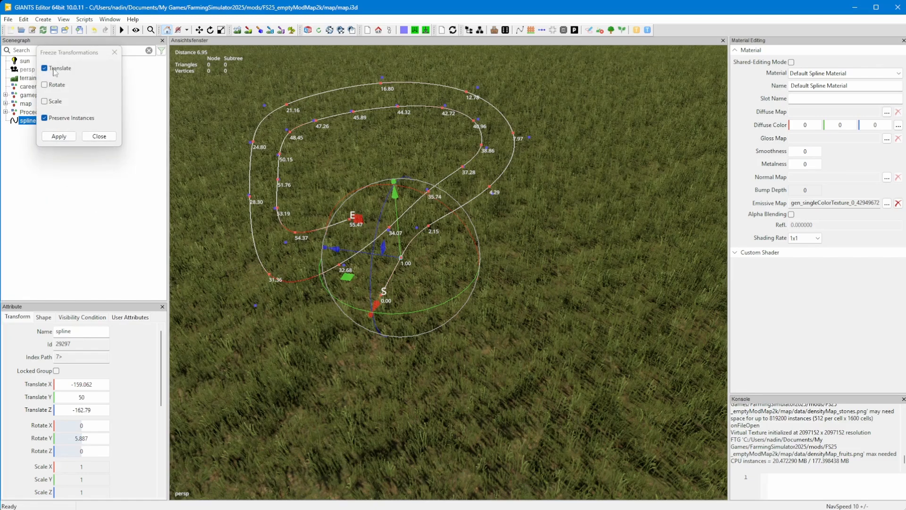
pyautogui.click(56, 68)
pyautogui.click(47, 118)
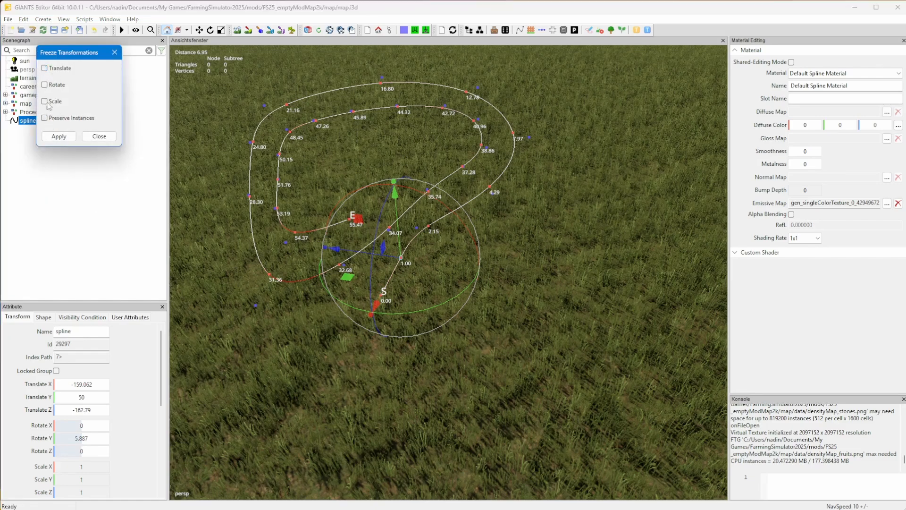
pyautogui.click(45, 86)
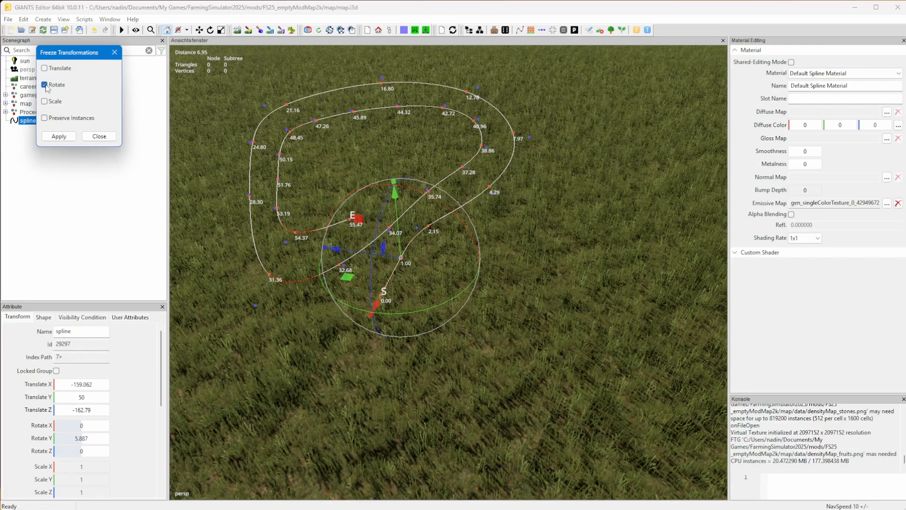
pyautogui.click(58, 136)
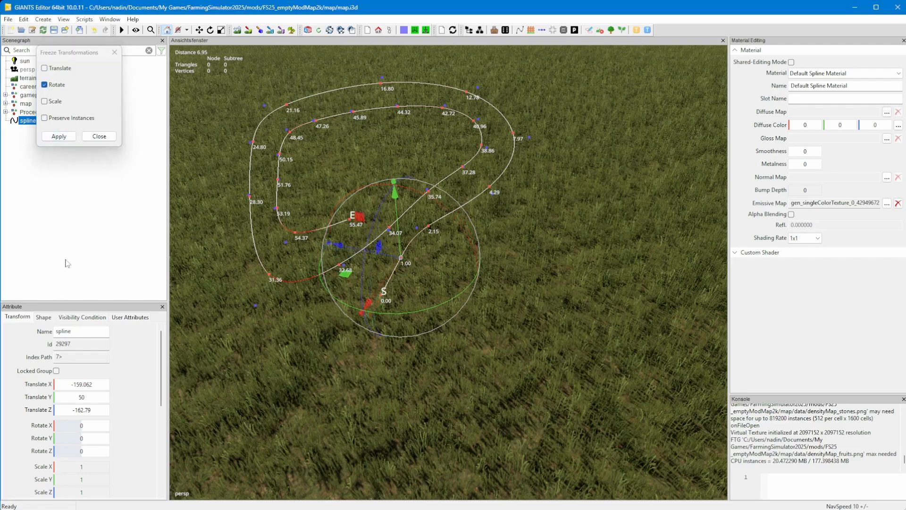
pyautogui.click(99, 136)
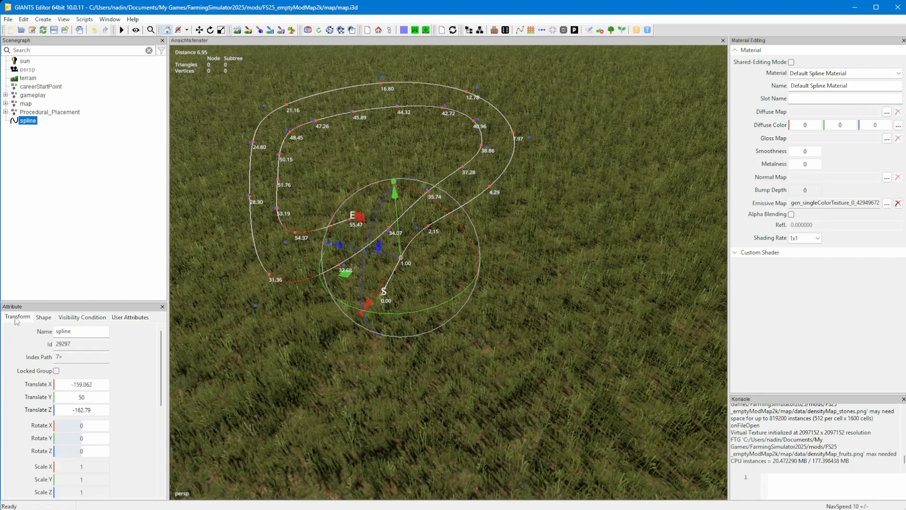
# Step: Change the spline's type to Linear in its shape attributes
pyautogui.click(44, 317)
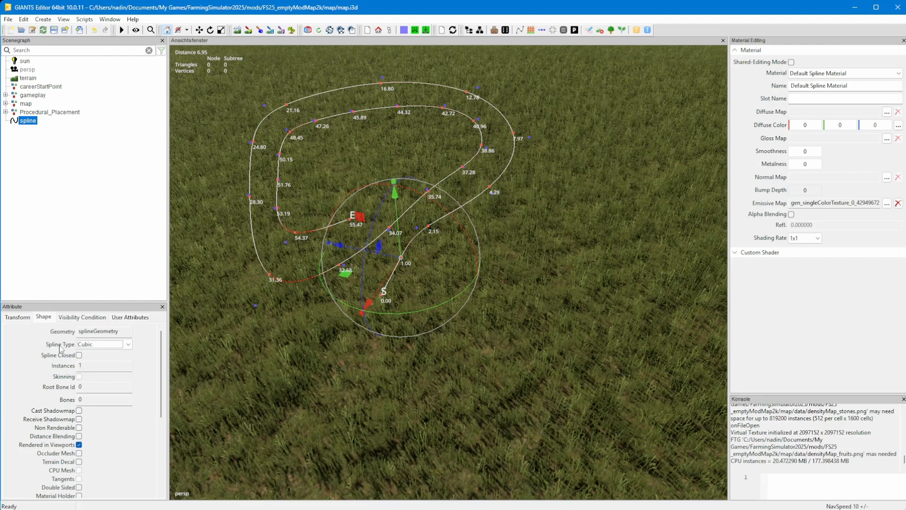
pyautogui.click(96, 345)
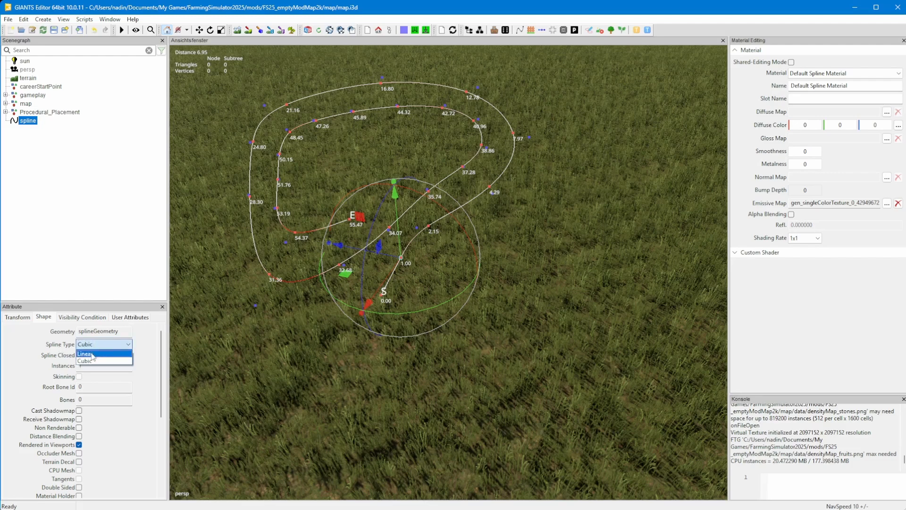
pyautogui.click(89, 354)
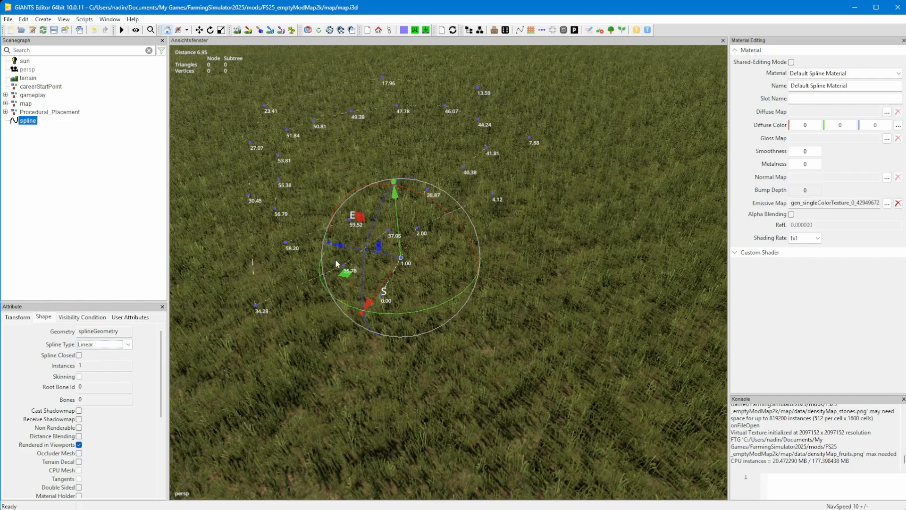
# Step: Erase the decoFoliage grass around the spline with the subtracting foliage brush, and leave foliage painting
pyautogui.scroll(7, 344, 266)
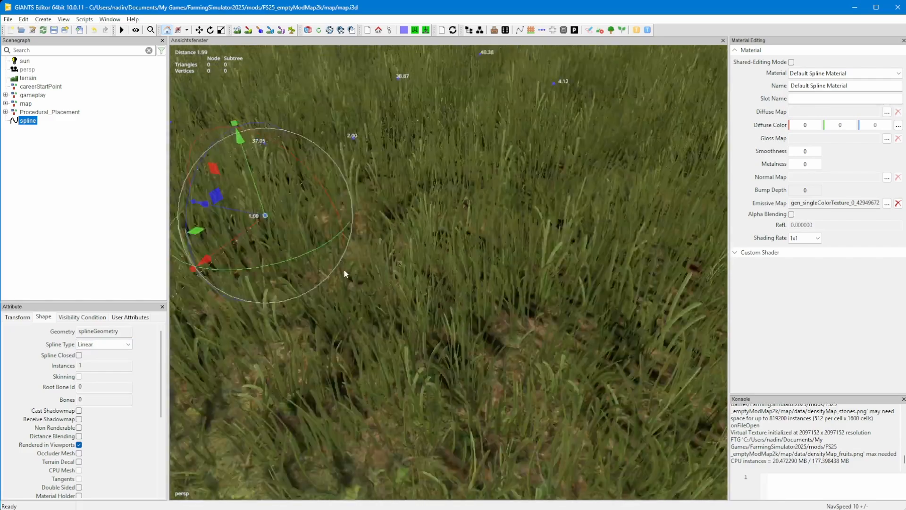
pyautogui.scroll(-6, 330, 274)
pyautogui.scroll(-2, 312, 280)
pyautogui.keyDown('alt'); pyautogui.moveTo(309, 281); pyautogui.dragTo(327, 295, button='middle'); pyautogui.keyUp('alt')
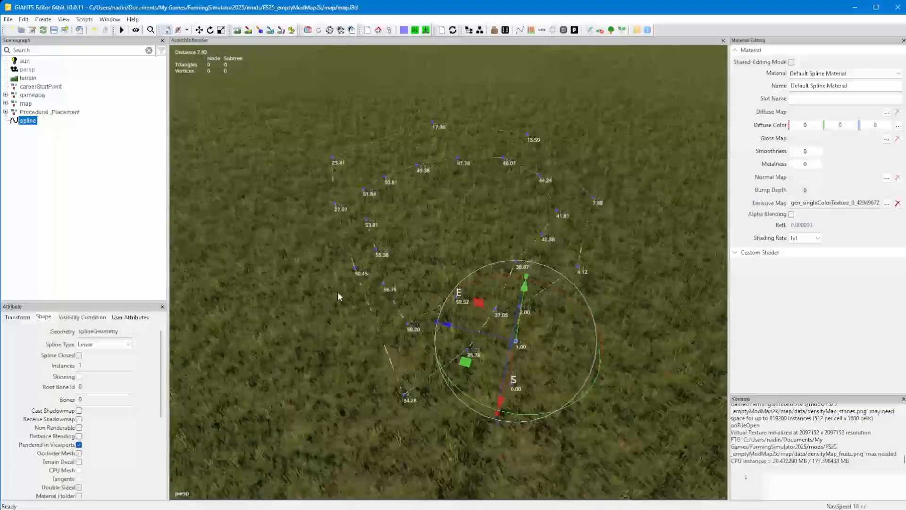
pyautogui.click(292, 30)
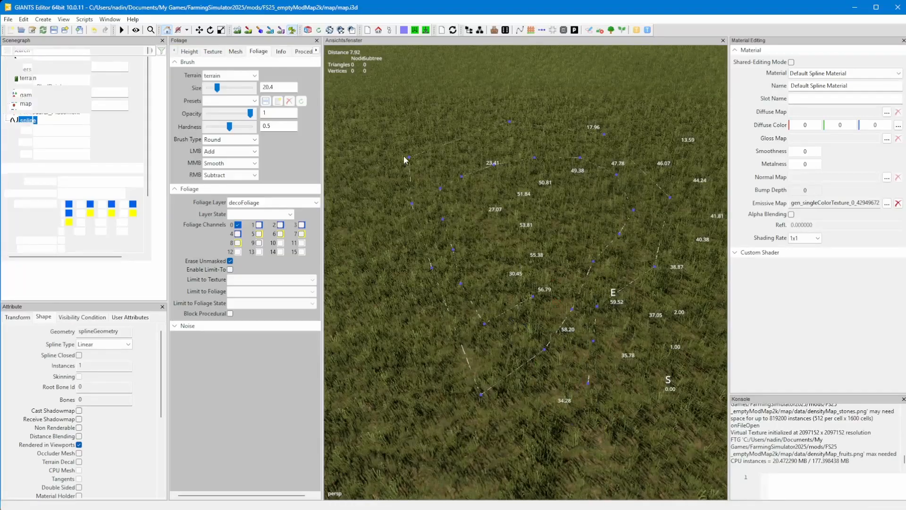
pyautogui.rightClick(526, 171)
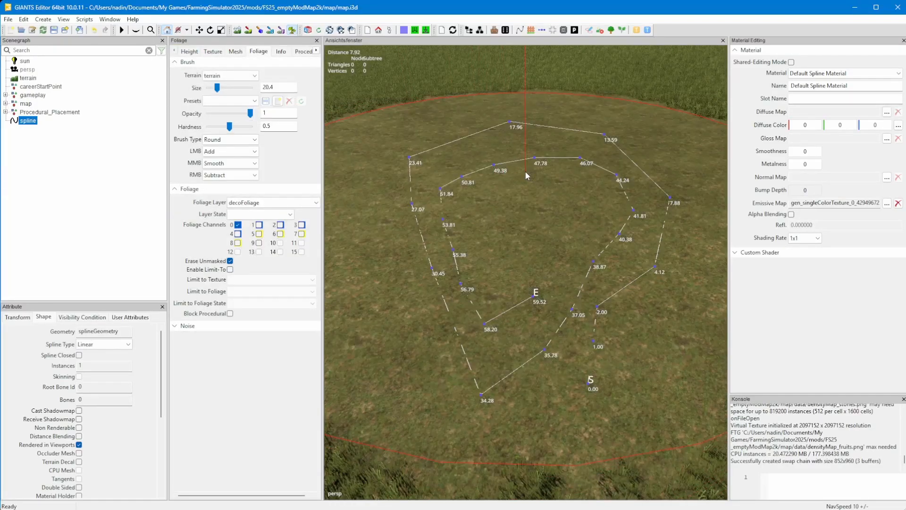
pyautogui.click(292, 30)
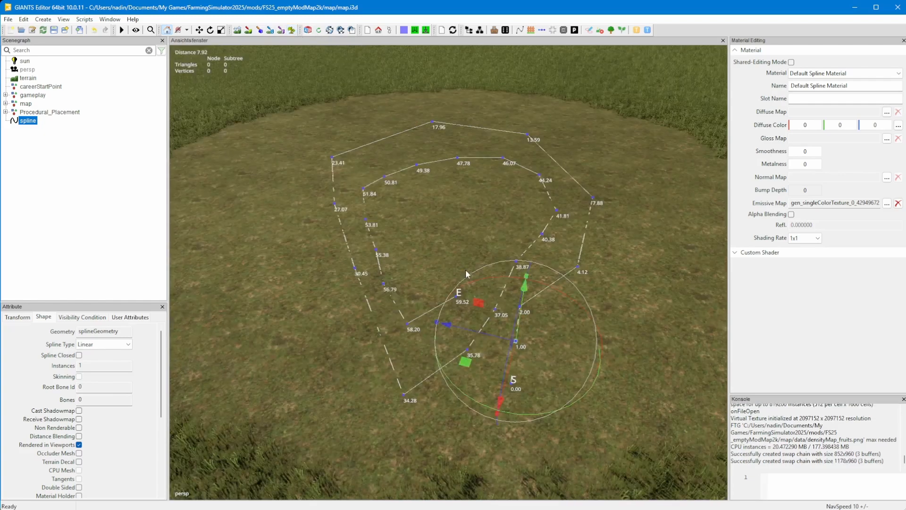
# Step: Inspect the straight spline segments up close and set the spline's type back to Cubic
pyautogui.scroll(5, 497, 265)
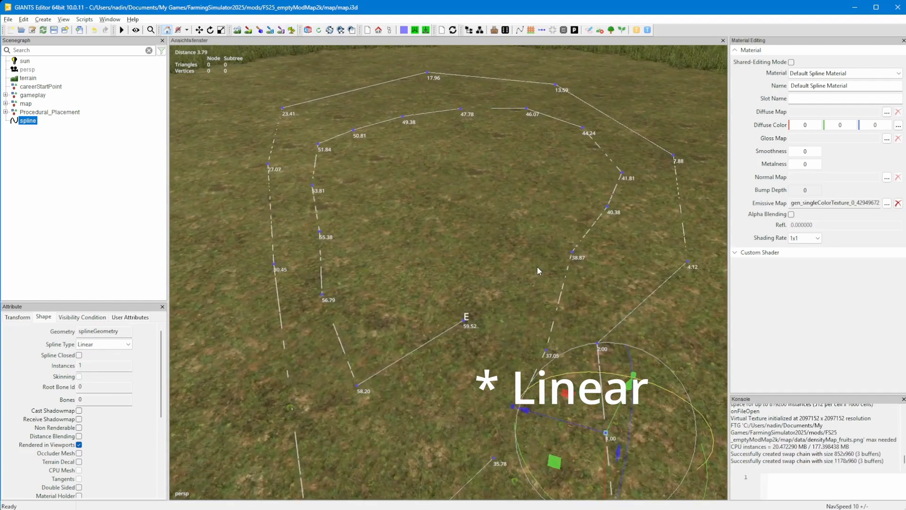
pyautogui.keyDown('alt'); pyautogui.moveTo(522, 277); pyautogui.dragTo(514, 278, button='middle'); pyautogui.keyUp('alt')
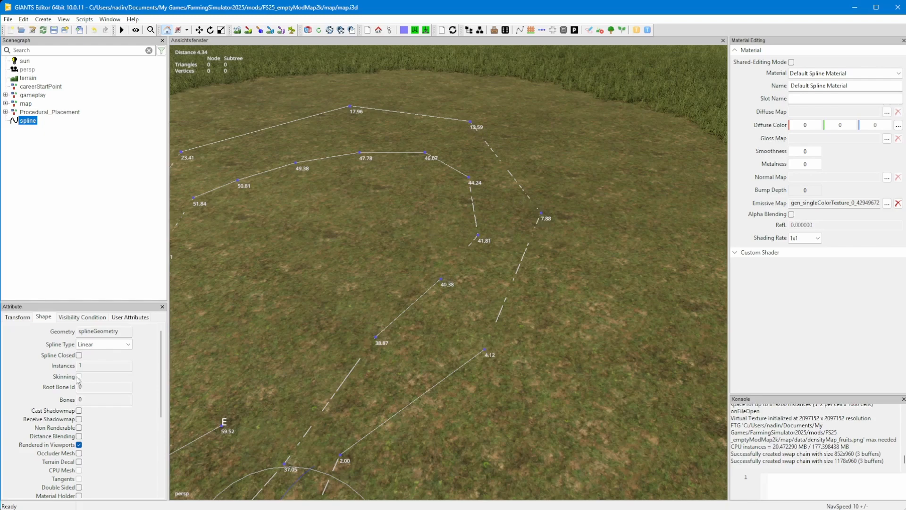
pyautogui.click(100, 345)
pyautogui.click(95, 362)
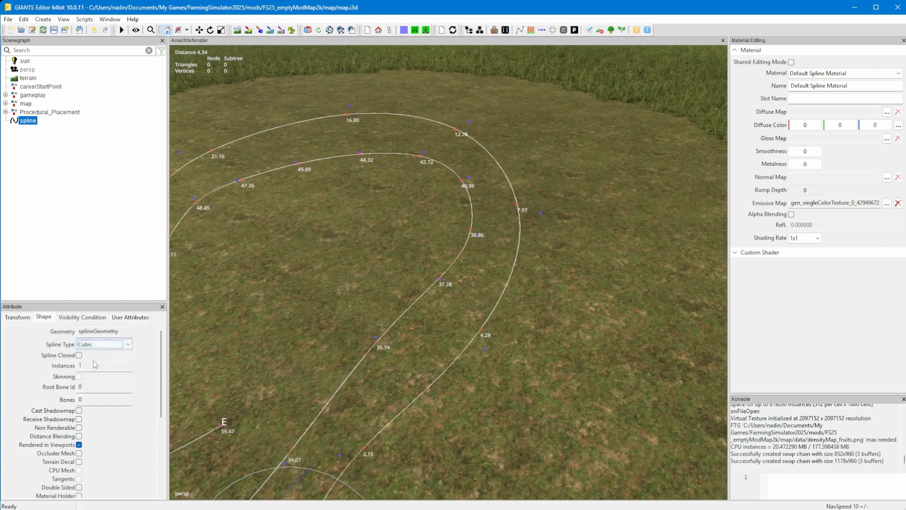
# Step: Select the spline's fourth control point from the start and move it horizontally toward the start to tighten the bend
pyautogui.keyDown('alt'); pyautogui.moveTo(559, 289); pyautogui.dragTo(546, 288, button='right'); pyautogui.keyUp('alt')
pyautogui.keyDown('alt'); pyautogui.moveTo(546, 287); pyautogui.dragTo(553, 278, button='middle'); pyautogui.keyUp('alt')
pyautogui.keyDown('alt'); pyautogui.moveTo(554, 281); pyautogui.dragTo(530, 293); pyautogui.keyUp('alt')
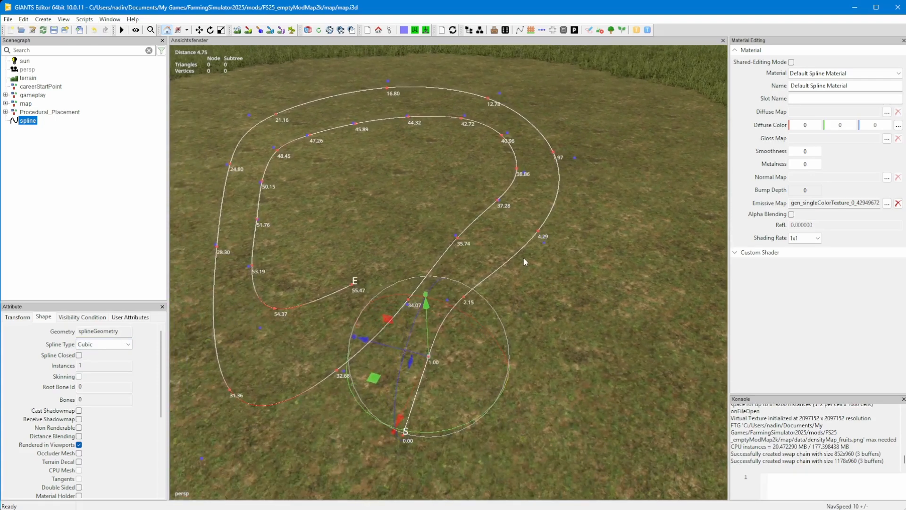
pyautogui.keyDown('alt'); pyautogui.moveTo(521, 262); pyautogui.dragTo(547, 255, button='right'); pyautogui.keyUp('alt')
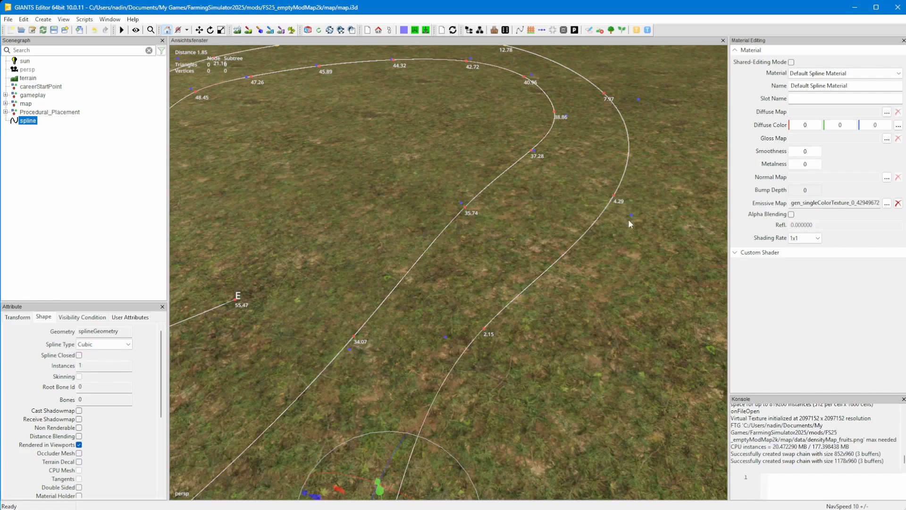
pyautogui.keyDown('alt'); pyautogui.moveTo(623, 253); pyautogui.dragTo(610, 259, button='right'); pyautogui.keyUp('alt')
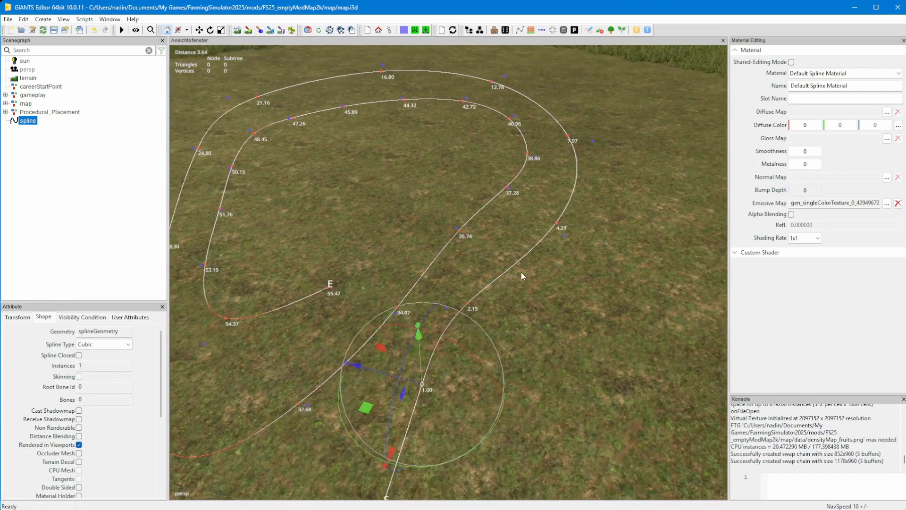
pyautogui.press('Up')
pyautogui.press('Up')
pyautogui.press('Up')
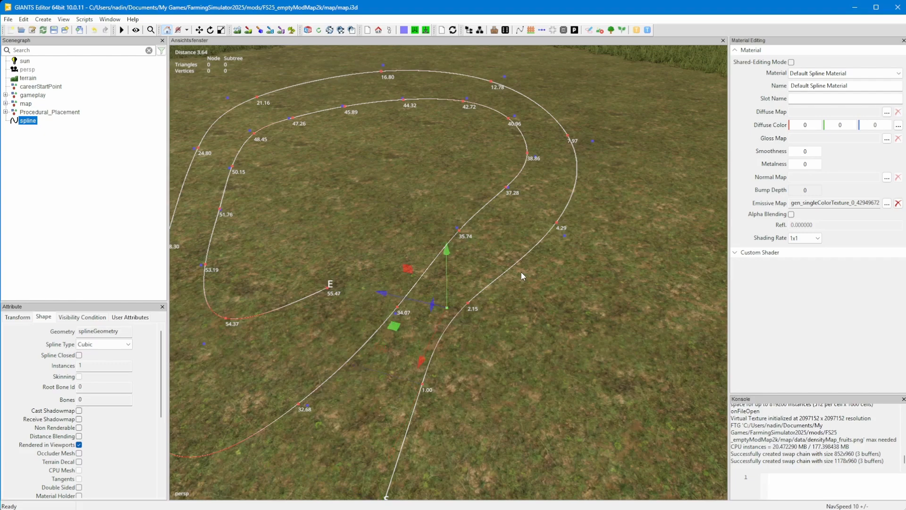
pyautogui.press('Up')
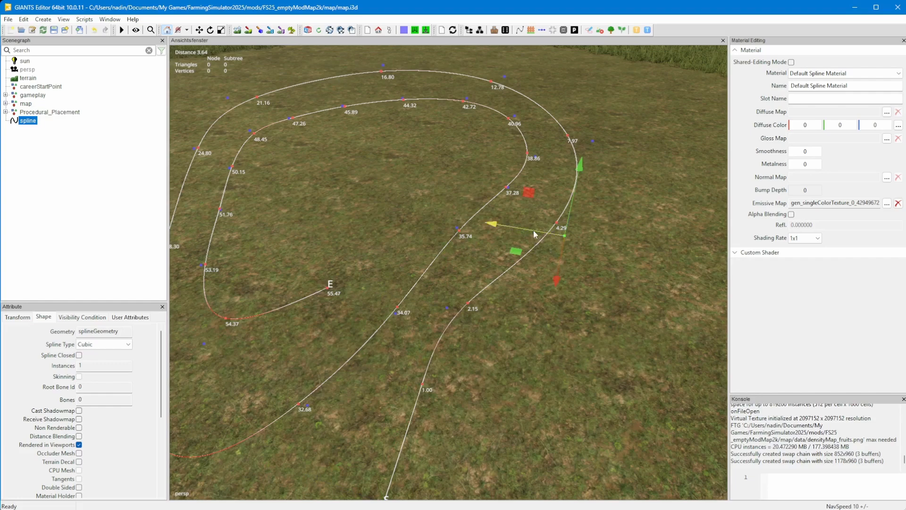
pyautogui.moveTo(535, 234); pyautogui.dragTo(436, 383)
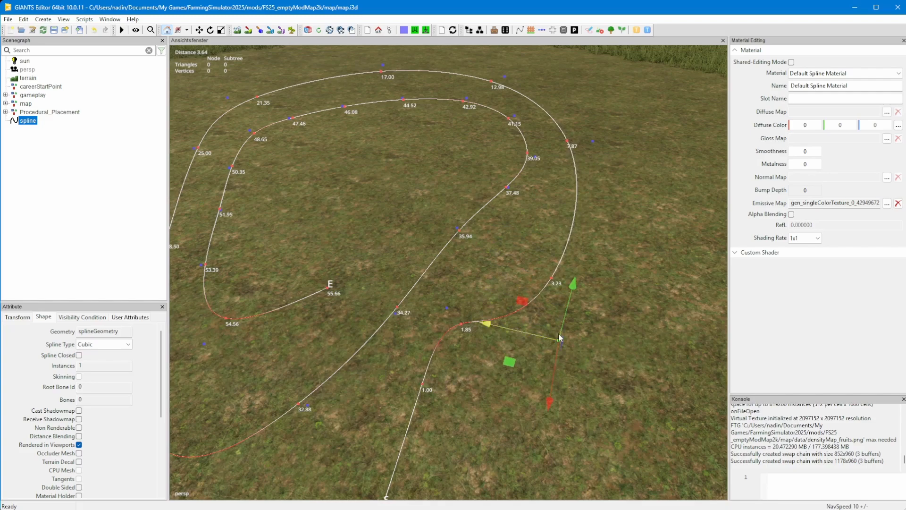
pyautogui.moveTo(543, 334); pyautogui.dragTo(403, 410)
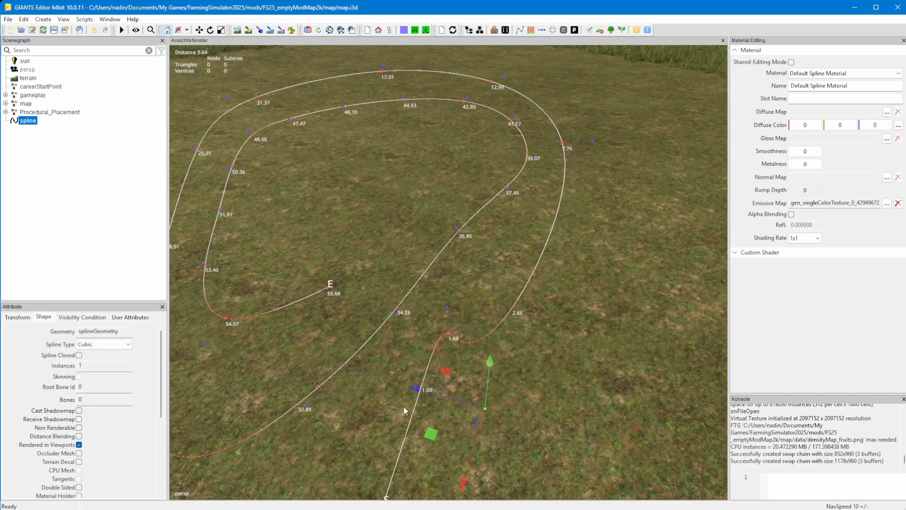
# Step: Move the spline's selected control point near the start to exaggerate the bend, and reposition it farther along the loop to smooth the curve
pyautogui.moveTo(465, 401); pyautogui.dragTo(416, 493)
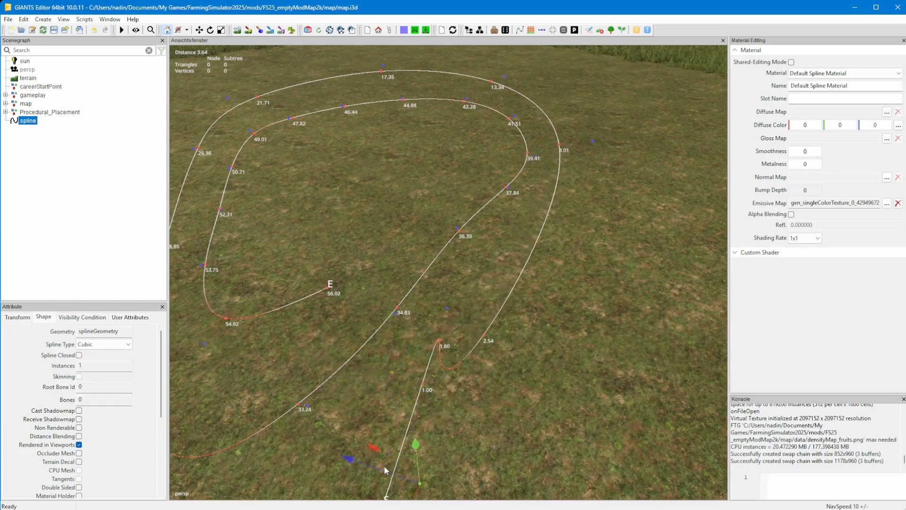
pyautogui.moveTo(381, 467)
pyautogui.mouseDown()
pyautogui.moveTo(343, 456)
pyautogui.moveTo(391, 465)
pyautogui.mouseUp()
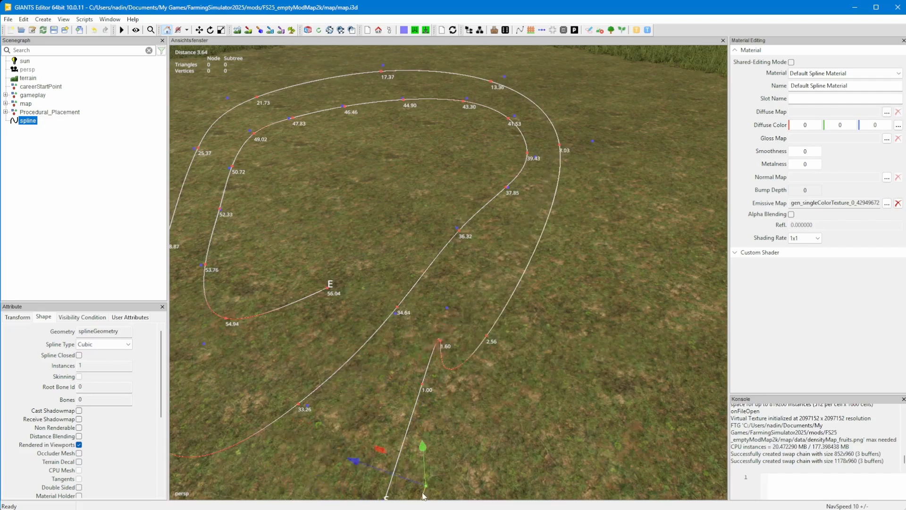
pyautogui.moveTo(426, 491); pyautogui.dragTo(532, 269)
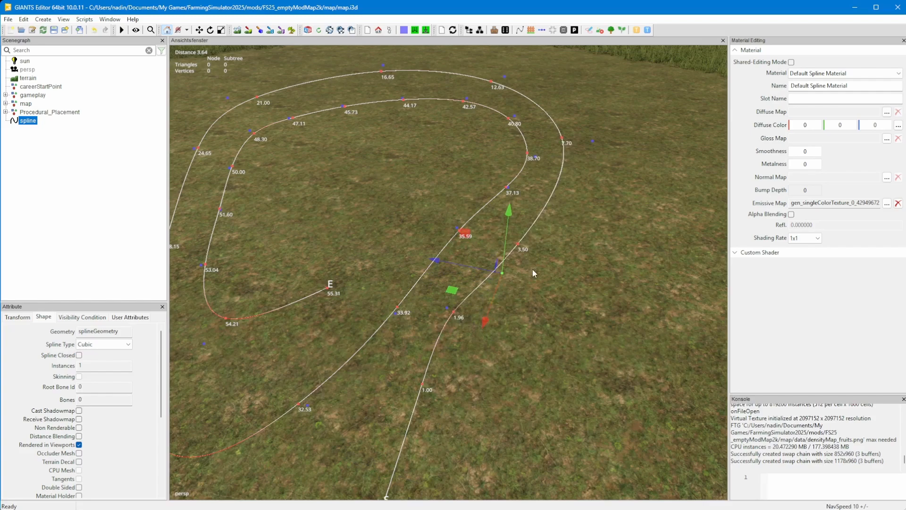
# Step: Select the spline point at the 3.50 mark and step forward and backward through its neighbouring points
pyautogui.click(518, 244)
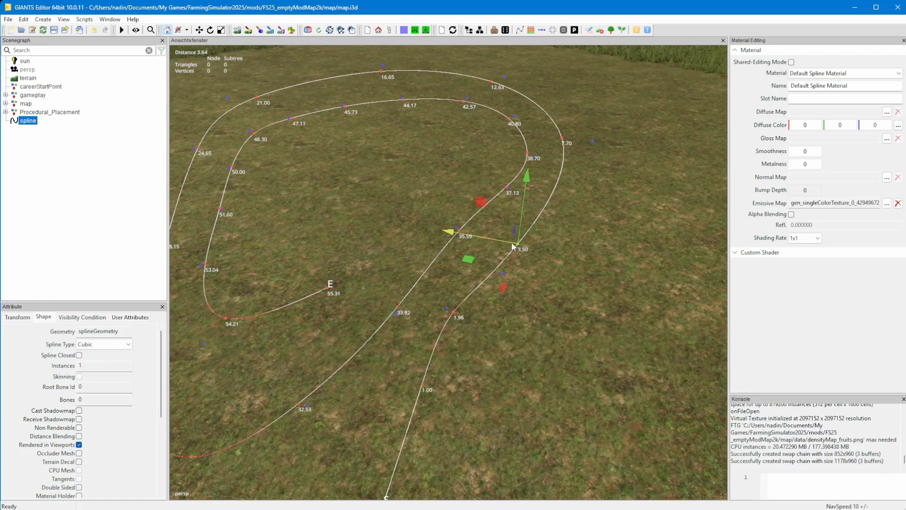
pyautogui.press('Right')
pyautogui.press('Right')
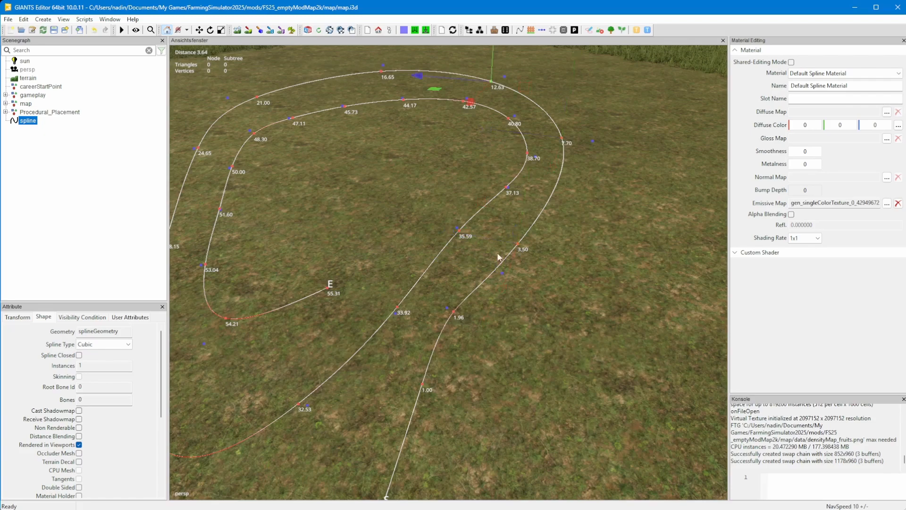
pyautogui.press('Left')
pyautogui.press('Left')
pyautogui.press('Left')
pyautogui.press('Right')
pyautogui.press('Right')
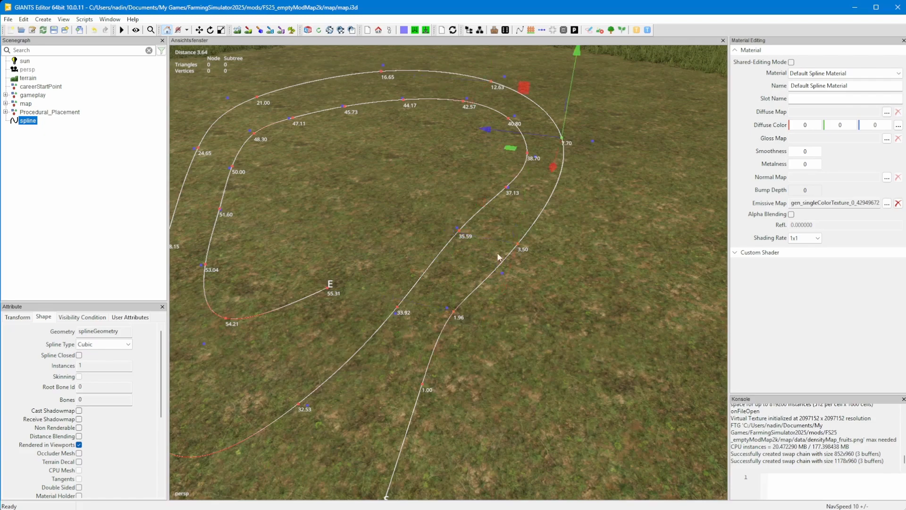
# Step: Step back to the point at the 1.96 mark, pull it toward the spline's start, and delete it
pyautogui.press('Left')
pyautogui.press('Left')
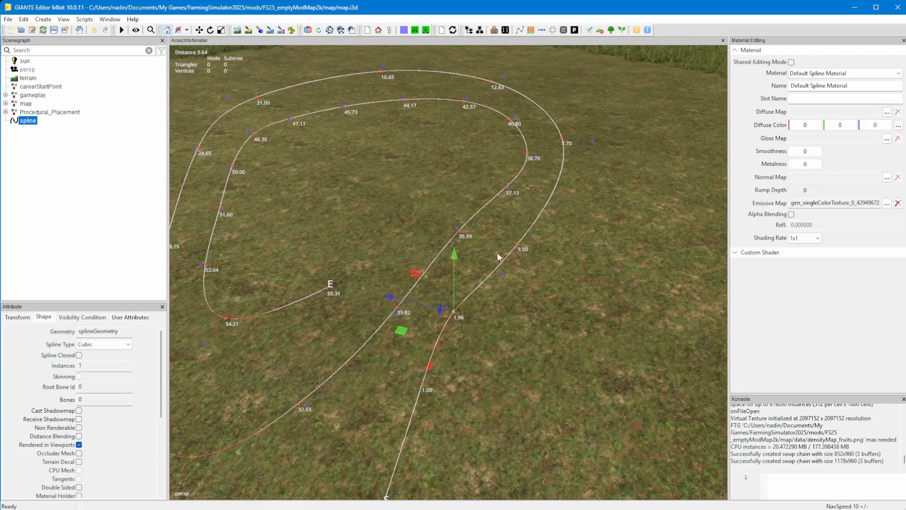
pyautogui.moveTo(428, 306); pyautogui.dragTo(411, 438)
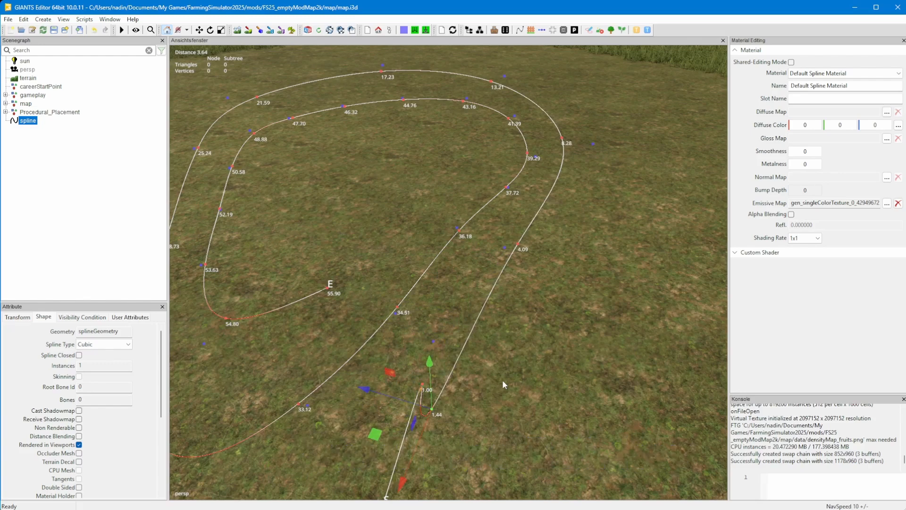
pyautogui.press('Delete')
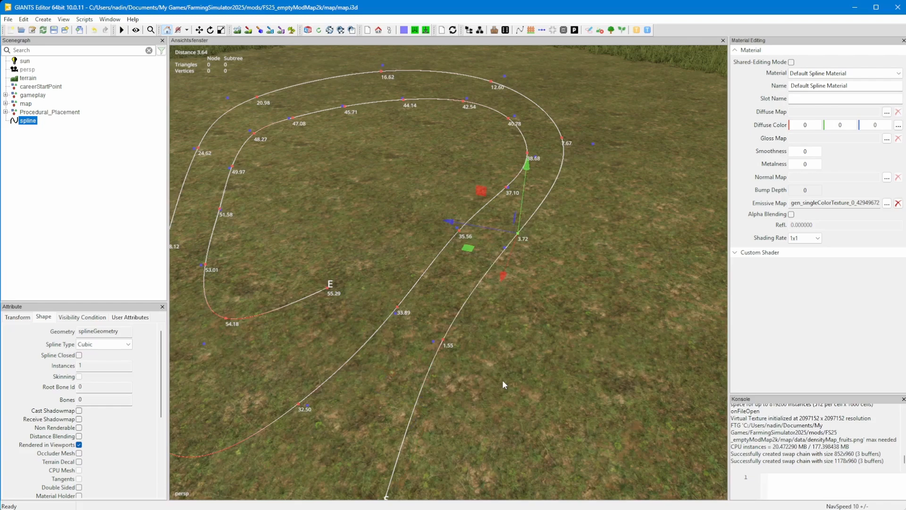
# Step: Step forward two points to the one at the 12.60 mark on the outer loop and delete it
pyautogui.press('Right')
pyautogui.press('Right')
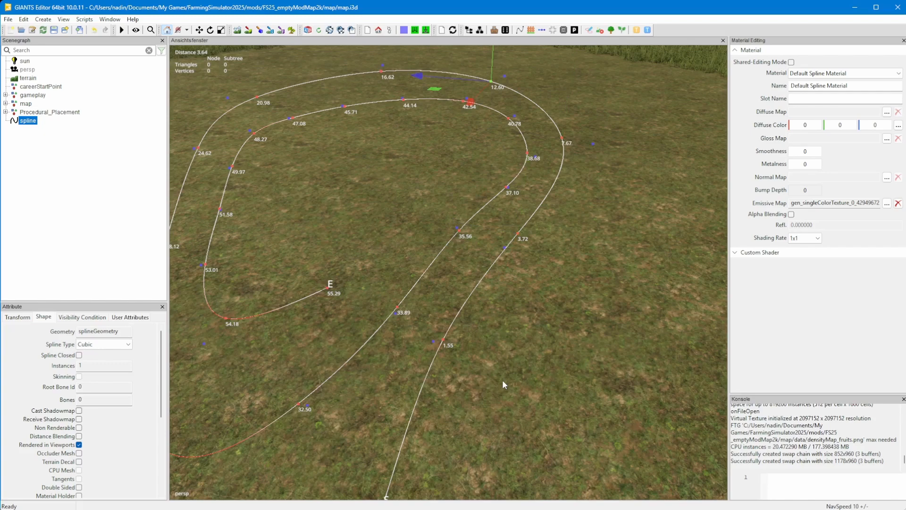
pyautogui.press('Delete')
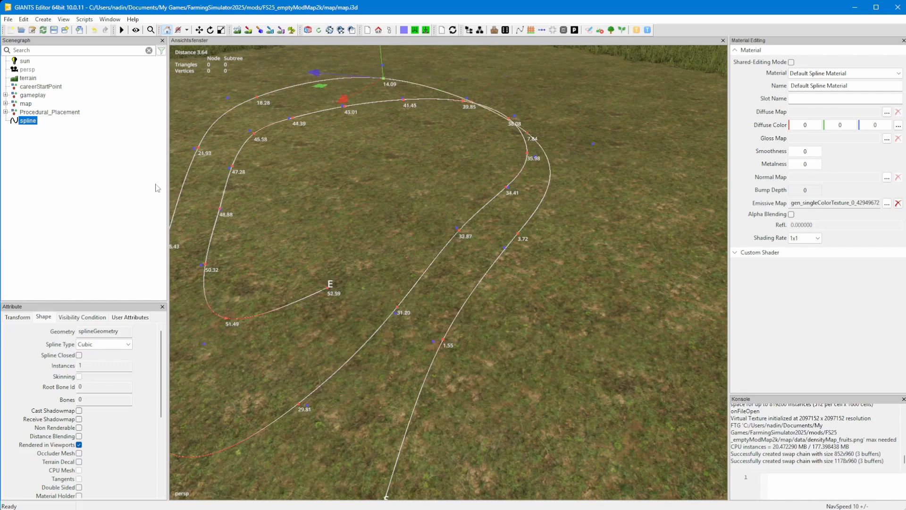
# Step: Select the control point outside the outer loop's bend and move it farther outward to widen the curve
pyautogui.click(593, 143)
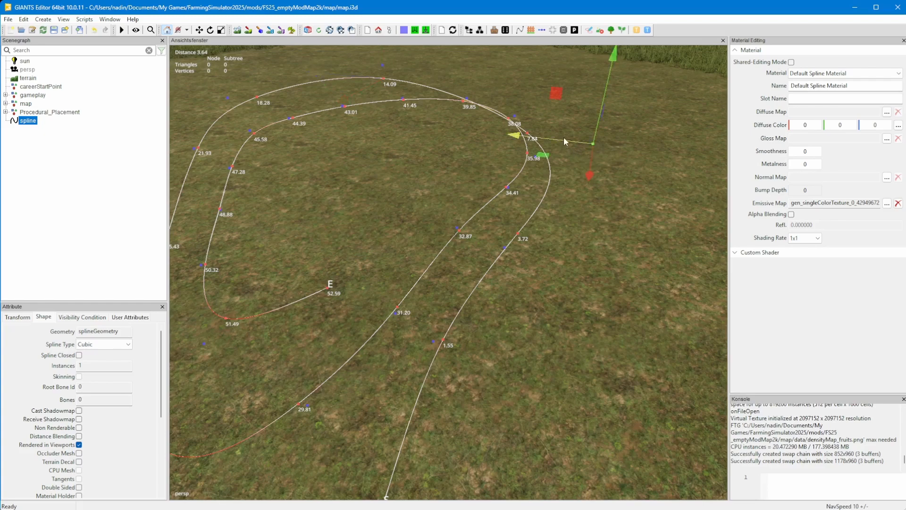
pyautogui.moveTo(563, 137); pyautogui.dragTo(617, 149)
pyautogui.moveTo(663, 176); pyautogui.dragTo(623, 104)
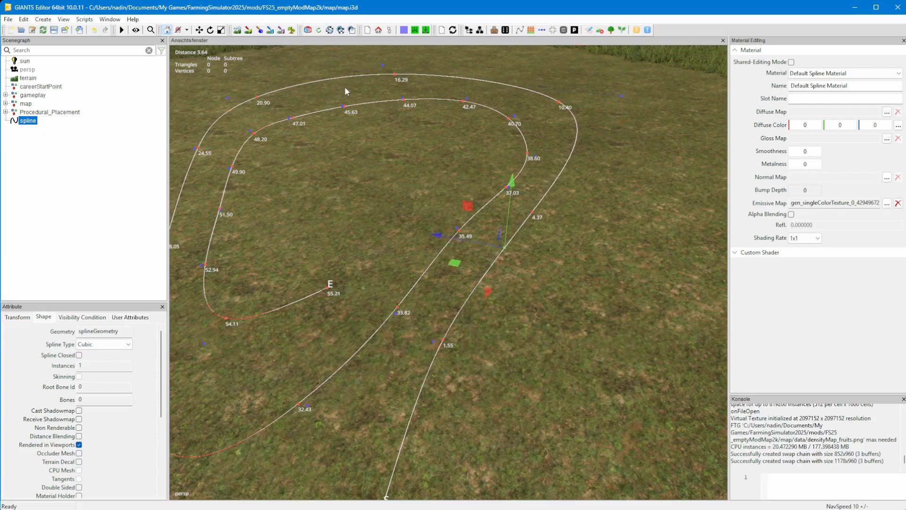
# Step: Select the control point at the far end of the outer loop and shift it toward the widened bend to even out the curve
pyautogui.click(396, 76)
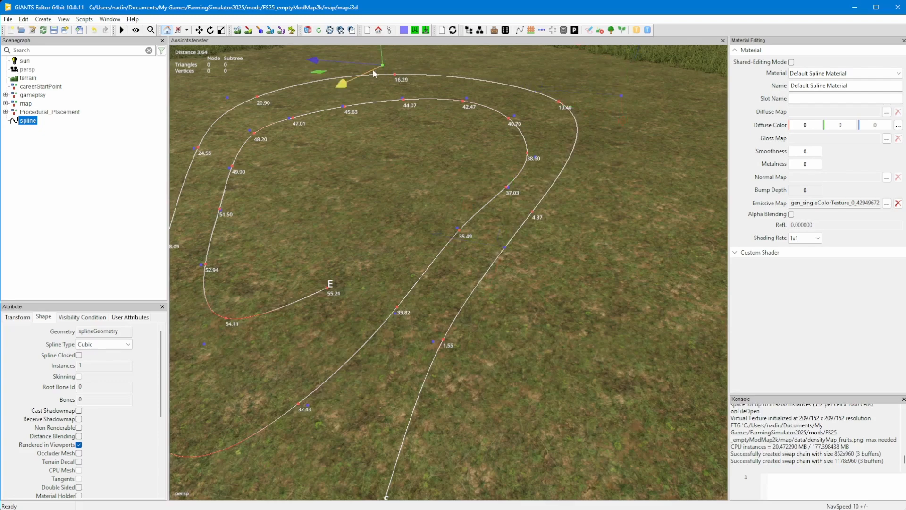
pyautogui.moveTo(362, 64); pyautogui.dragTo(404, 60)
pyautogui.click(405, 77)
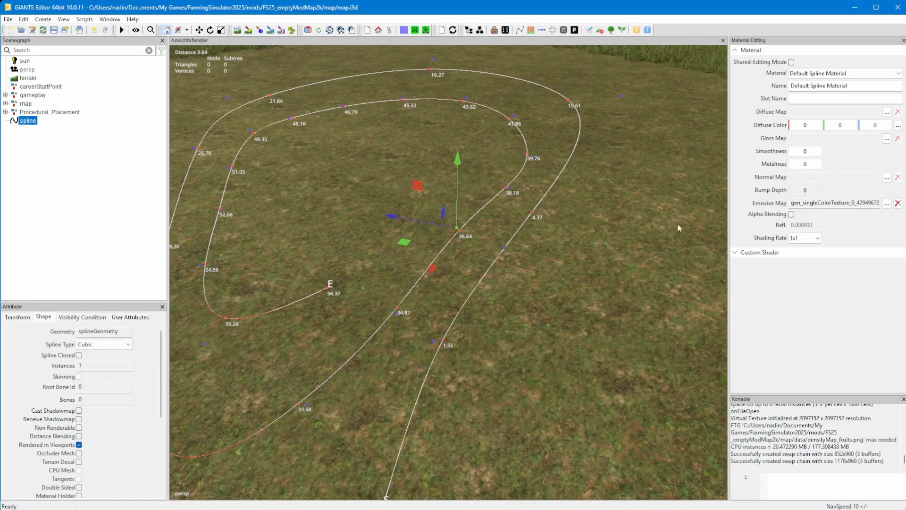
# Step: Inspect the spline and the terrain along it from several angles
pyautogui.keyDown('alt'); pyautogui.moveTo(569, 262); pyautogui.dragTo(545, 261); pyautogui.keyUp('alt')
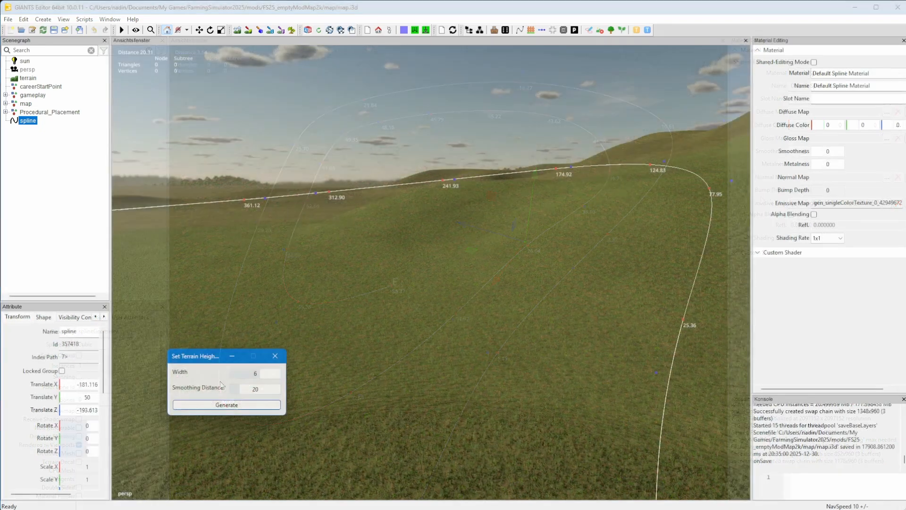
pyautogui.keyDown('alt'); pyautogui.moveTo(434, 325); pyautogui.dragTo(469, 270); pyautogui.keyUp('alt')
pyautogui.keyDown('alt'); pyautogui.moveTo(469, 270); pyautogui.dragTo(411, 409, button='middle'); pyautogui.keyUp('alt')
pyautogui.scroll(3, 411, 401)
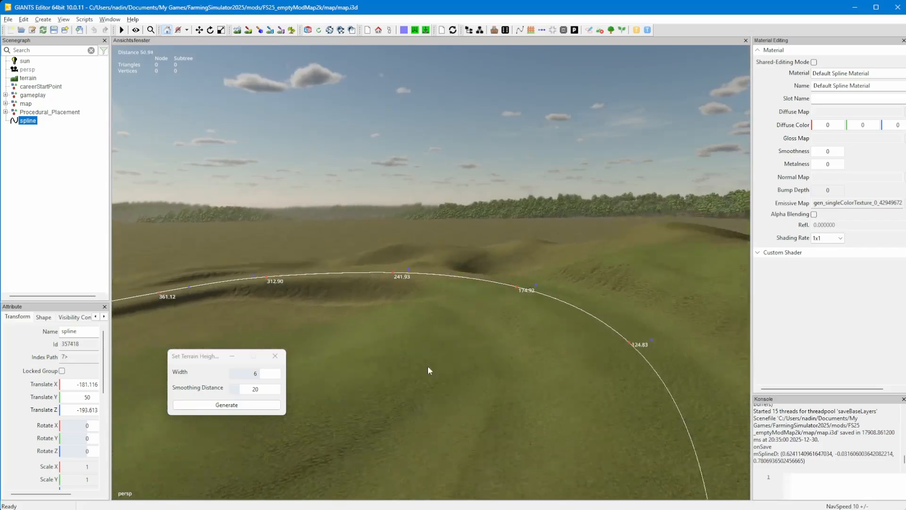
pyautogui.keyDown('alt'); pyautogui.moveTo(428, 368); pyautogui.dragTo(443, 302); pyautogui.keyUp('alt')
pyautogui.scroll(6, 500, 248)
pyautogui.keyDown('alt'); pyautogui.moveTo(371, 286); pyautogui.dragTo(217, 223); pyautogui.keyUp('alt')
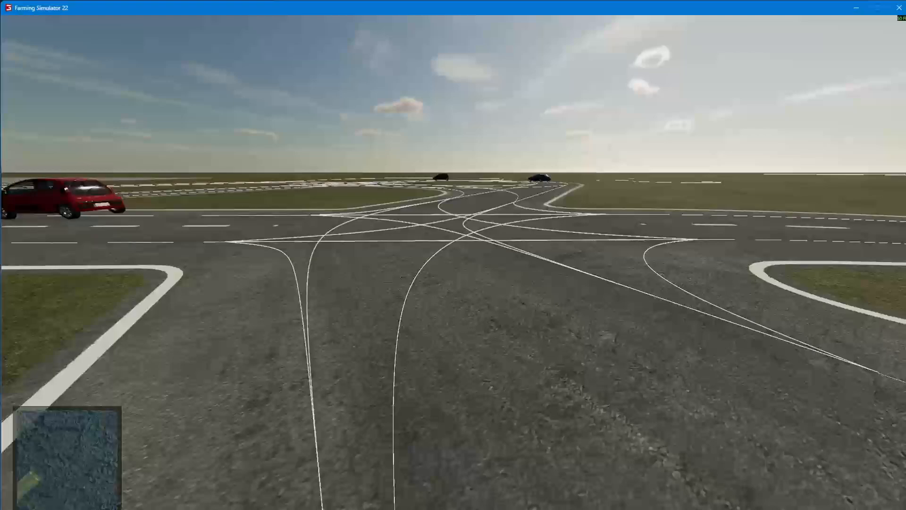
# Step: Move through the road intersection in Farming Simulator 22 to view its traffic splines
pyautogui.press('w')
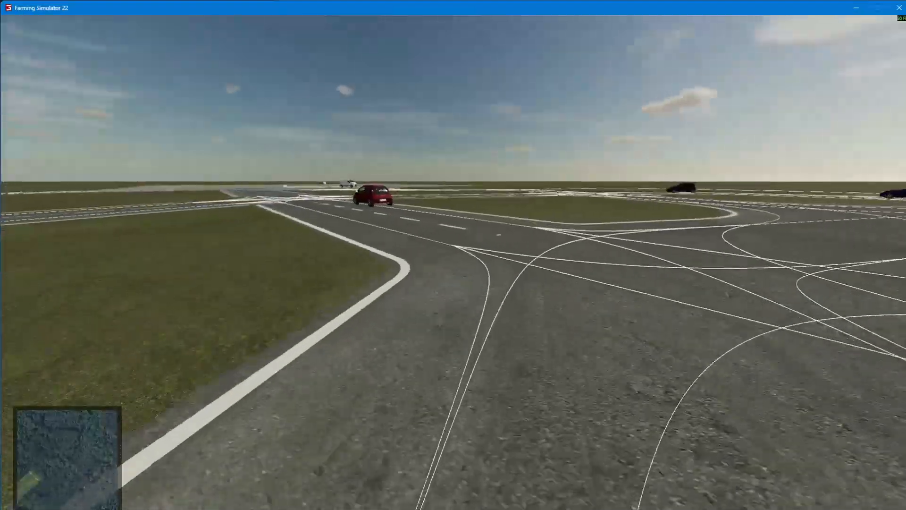
pyautogui.press('w')
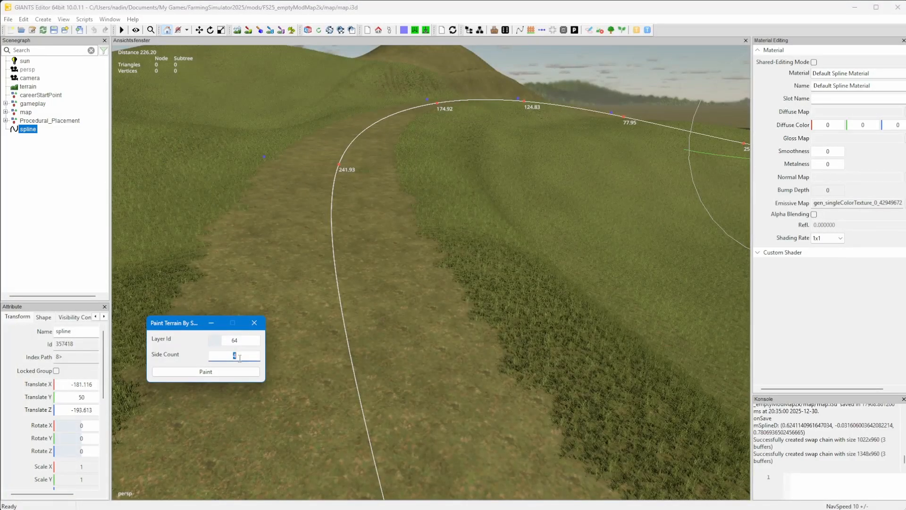
# Step: In GIANTS Editor, paint the terrain along the spline with layer ID 64
pyautogui.click(200, 373)
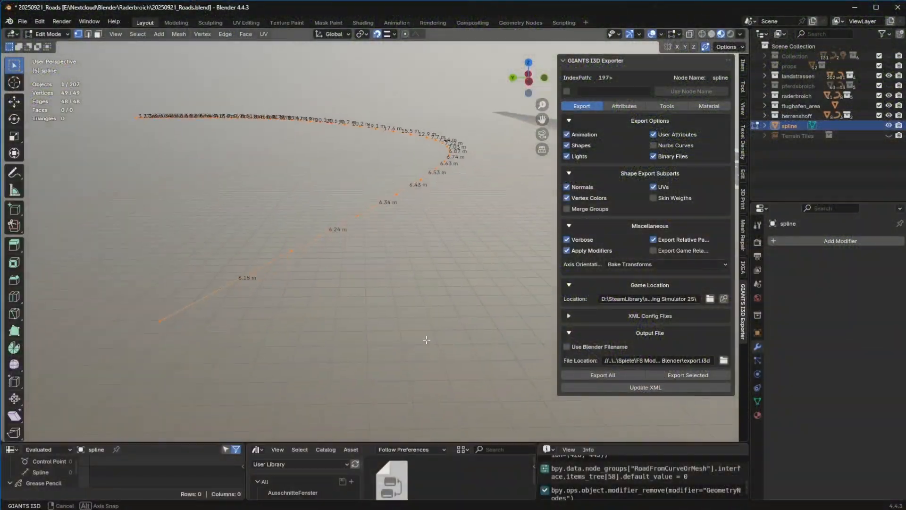
# Step: In Blender, search the modifiers for "road" and add RoadFromCurveOrMesh to the spline object to generate a road
pyautogui.moveTo(427, 326); pyautogui.dragTo(420, 346, button='middle')
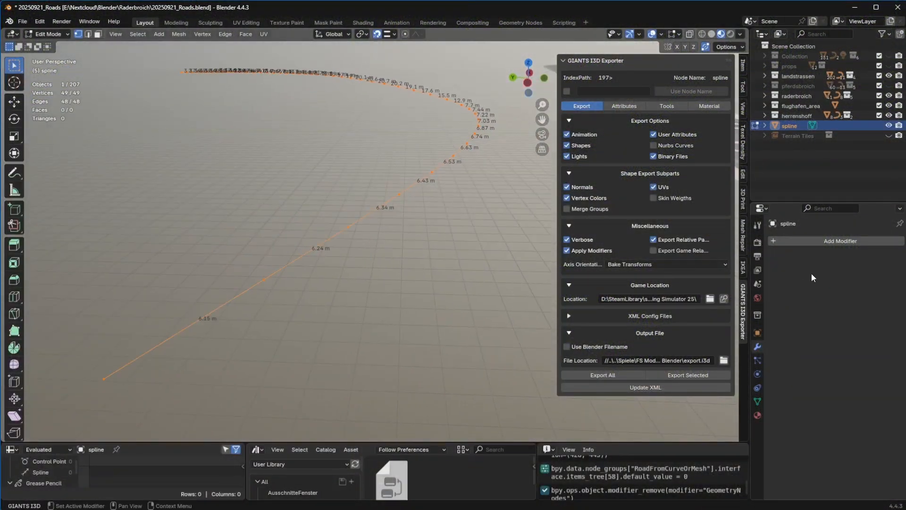
pyautogui.click(817, 241)
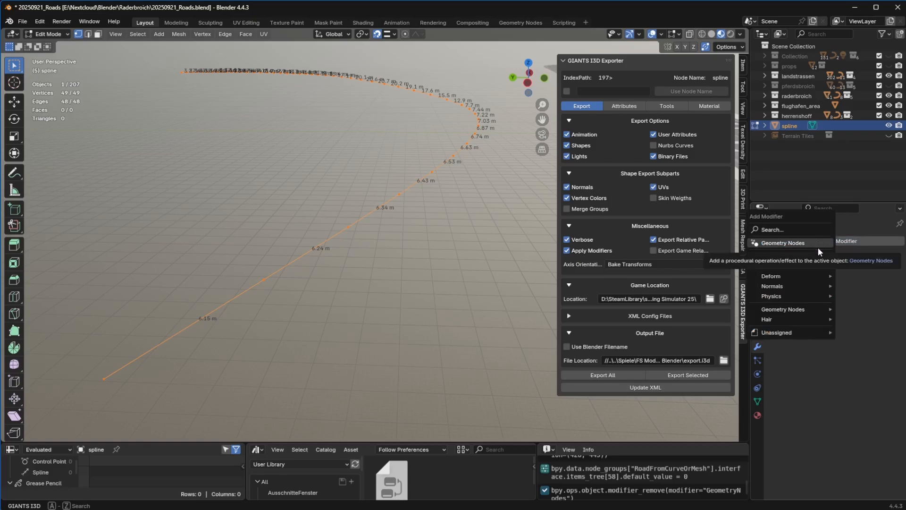
pyautogui.click(798, 229)
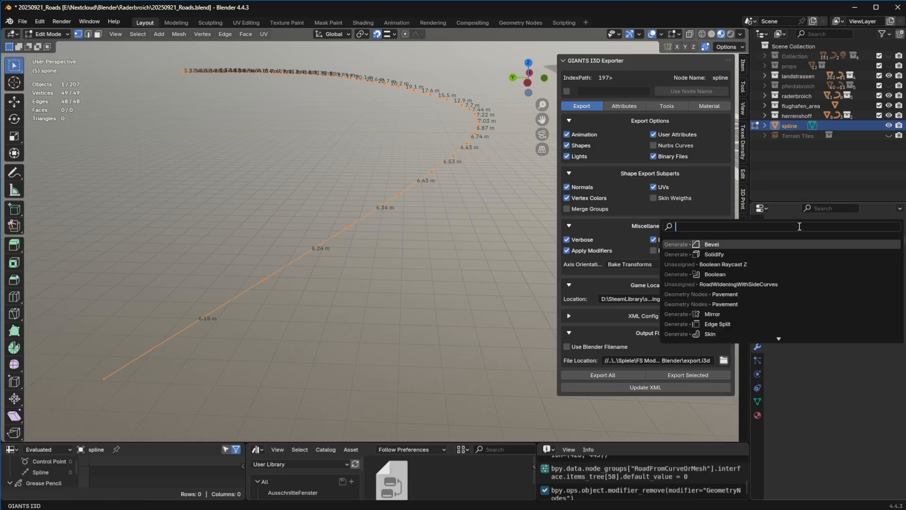
pyautogui.write('road')
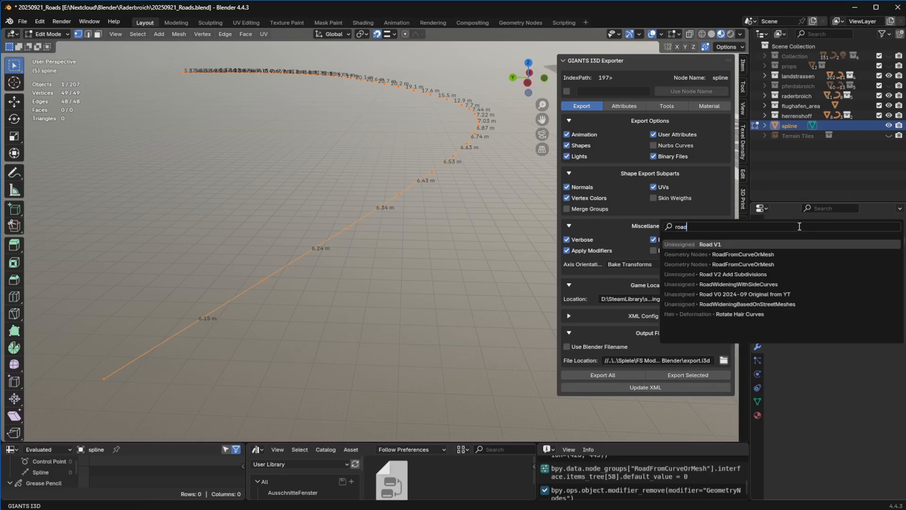
pyautogui.click(757, 257)
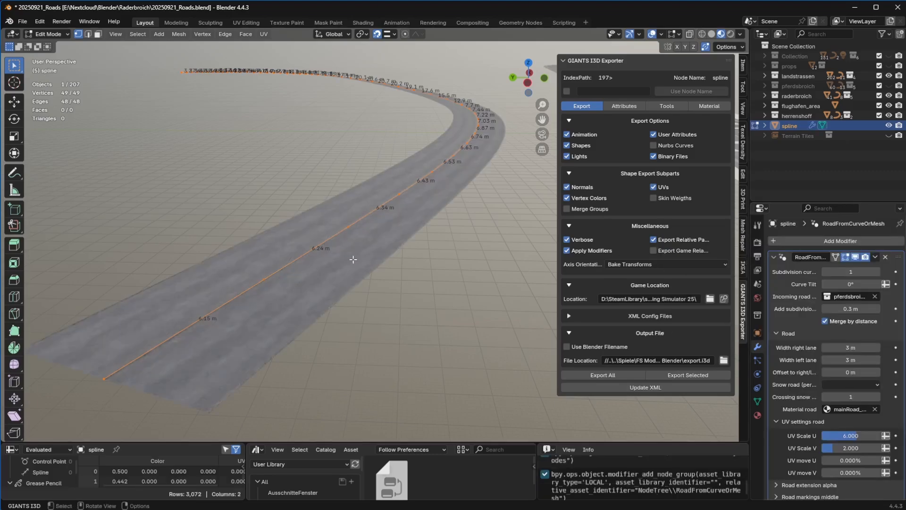
pyautogui.moveTo(353, 259); pyautogui.dragTo(366, 251, button='middle')
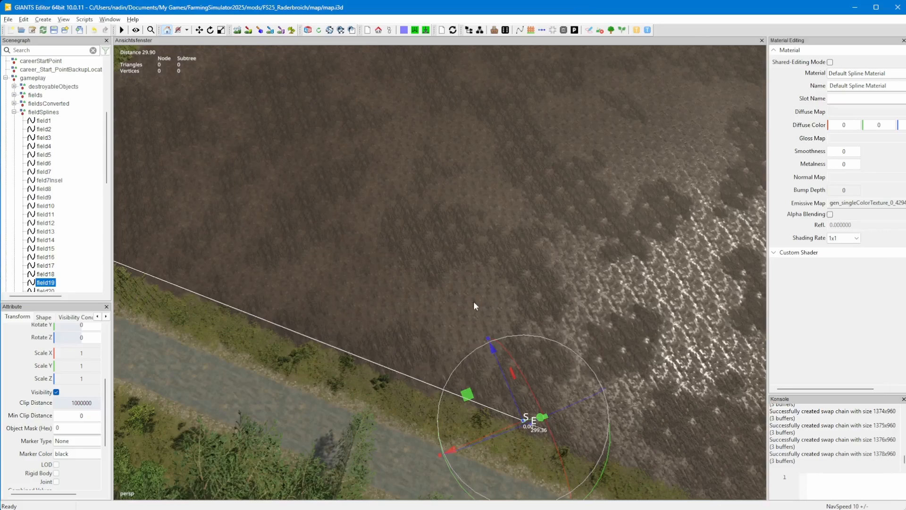
# Step: In GIANTS Editor, examine the field19 spline around the field boundary
pyautogui.keyDown('alt'); pyautogui.moveTo(474, 302); pyautogui.dragTo(614, 271); pyautogui.keyUp('alt')
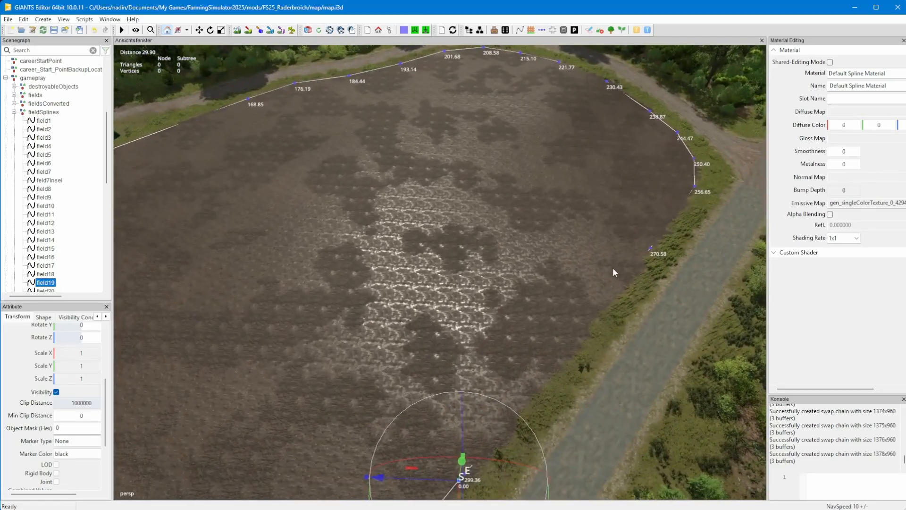